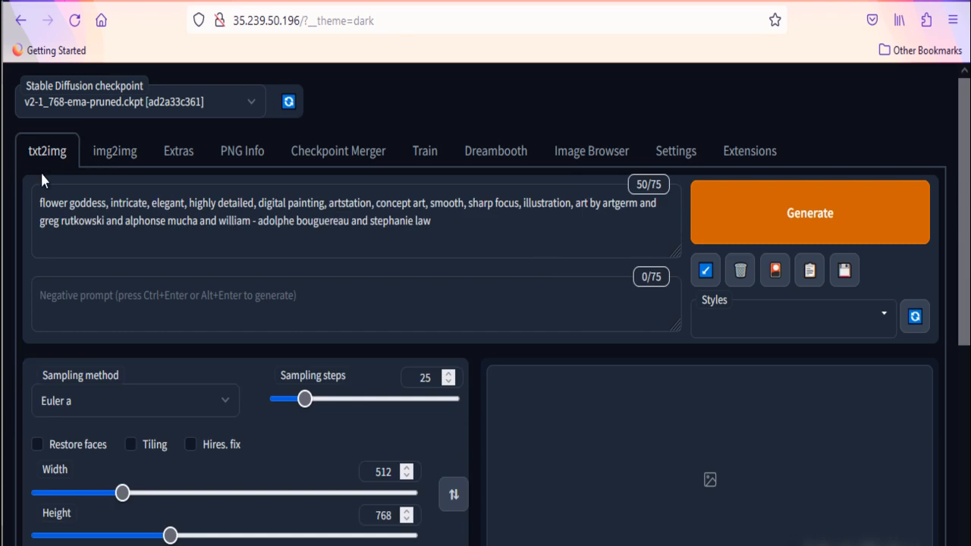
Step: Look over the txt2img generation settings, the img2img page and the upscaling options in Extras
{"action": "scroll", "coordinate": [276, 407], "scroll_direction": "down", "scroll_amount": 5}
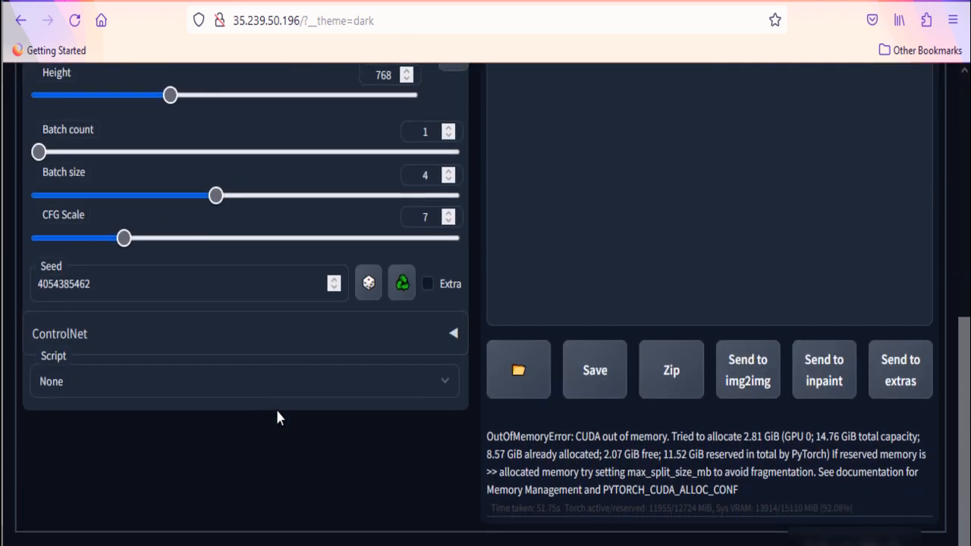
{"action": "scroll", "coordinate": [276, 408], "scroll_direction": "up", "scroll_amount": 3}
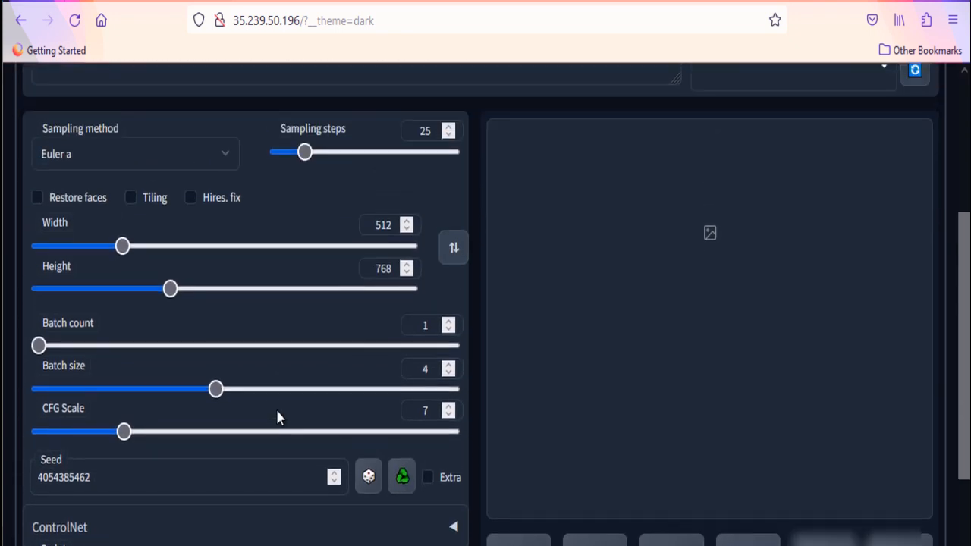
{"action": "scroll", "coordinate": [276, 413], "scroll_direction": "up", "scroll_amount": 5}
{"action": "left_click", "coordinate": [129, 153]}
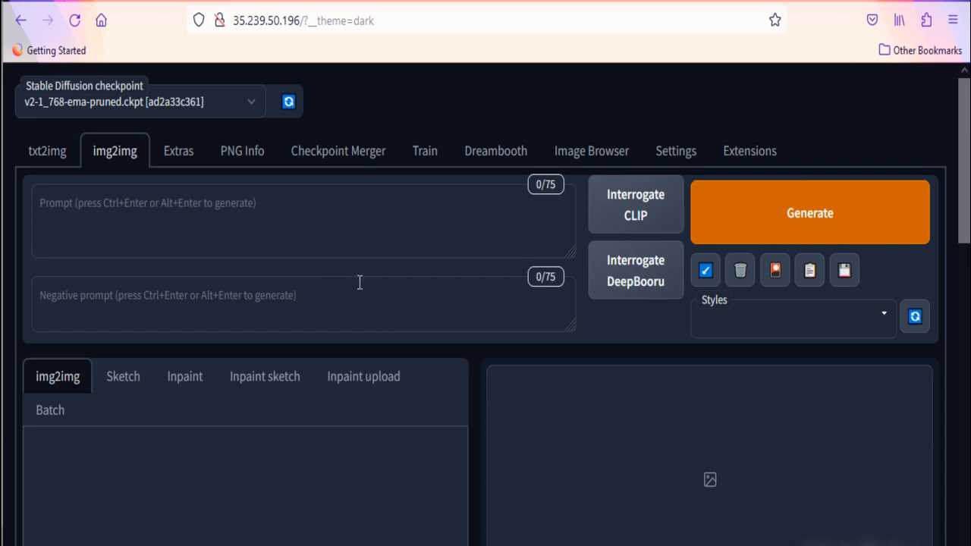
{"action": "scroll", "coordinate": [359, 282], "scroll_direction": "down", "scroll_amount": 1}
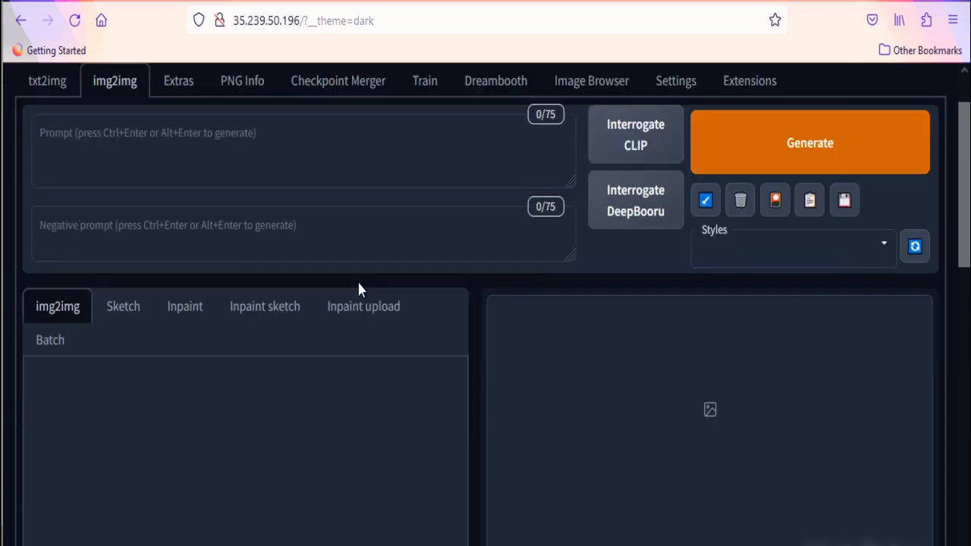
{"action": "left_click", "coordinate": [186, 90]}
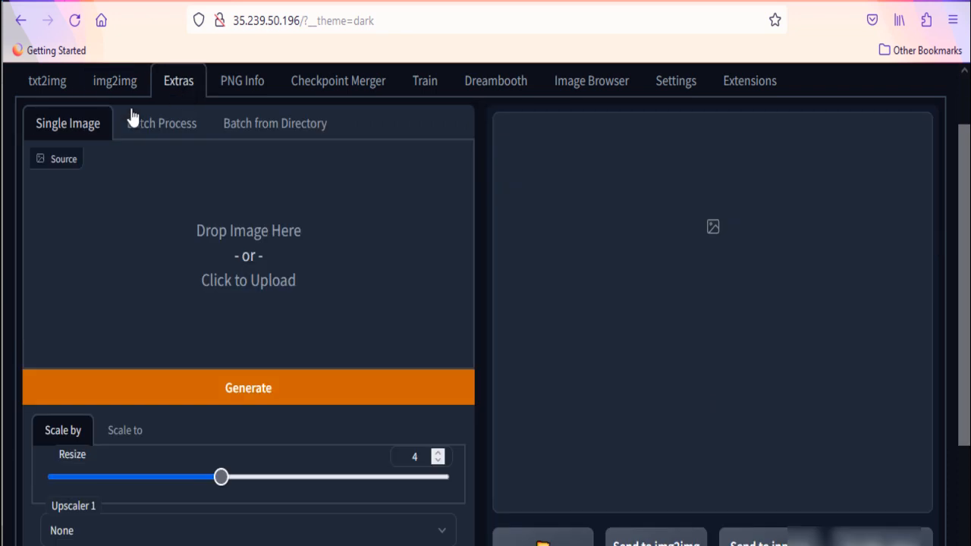
{"action": "scroll", "coordinate": [210, 386], "scroll_direction": "down", "scroll_amount": 3}
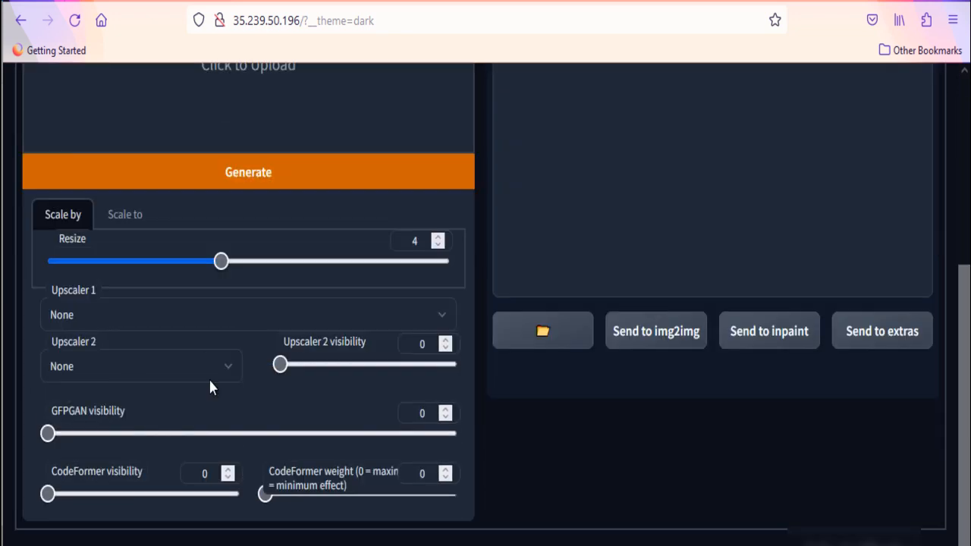
{"action": "scroll", "coordinate": [210, 387], "scroll_direction": "up", "scroll_amount": 4}
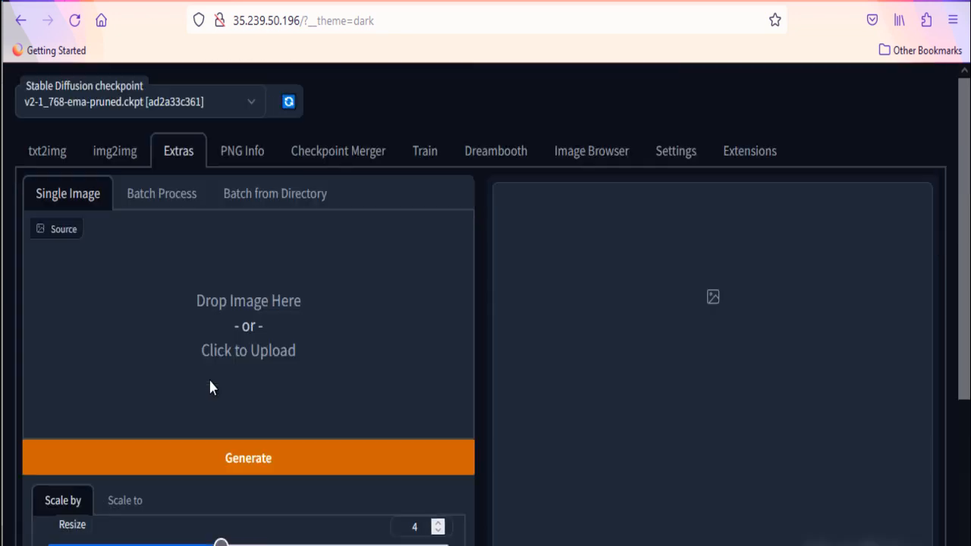
Step: Examine the img2img page's prompts, image upload area, resize modes, sampling options and denoising strength
{"action": "left_click", "coordinate": [123, 152]}
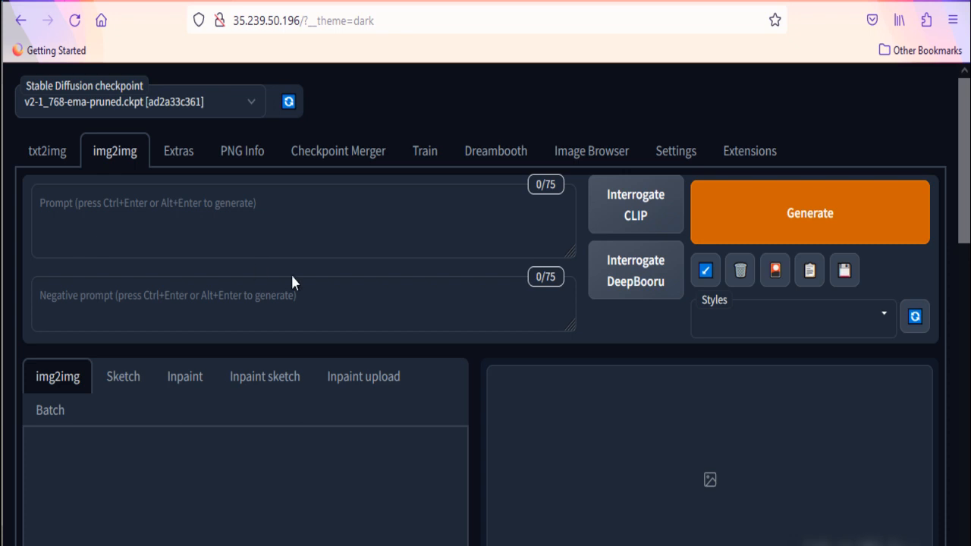
{"action": "scroll", "coordinate": [304, 531], "scroll_direction": "down", "scroll_amount": 3}
{"action": "scroll", "coordinate": [304, 531], "scroll_direction": "down", "scroll_amount": 3}
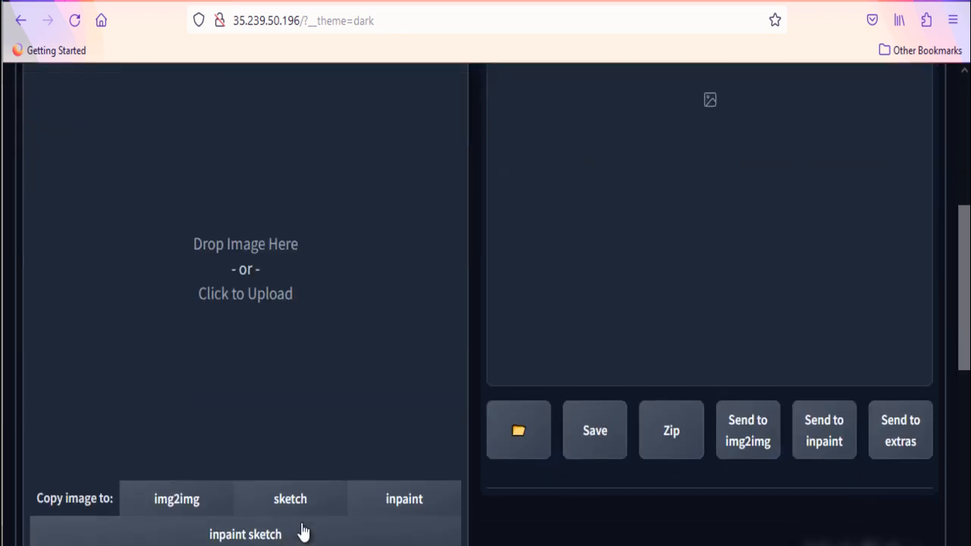
{"action": "scroll", "coordinate": [302, 531], "scroll_direction": "up", "scroll_amount": 2}
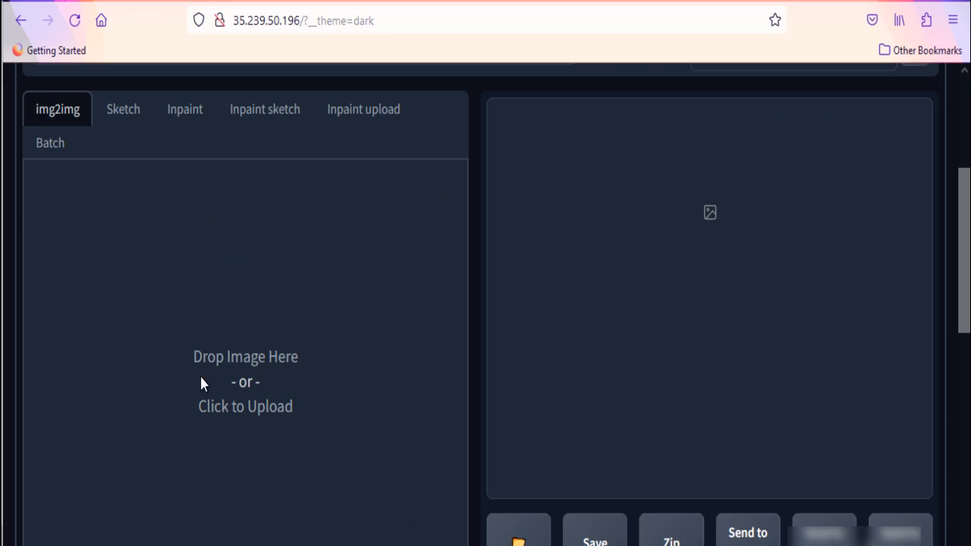
{"action": "scroll", "coordinate": [301, 529], "scroll_direction": "down", "scroll_amount": 4}
{"action": "scroll", "coordinate": [301, 530], "scroll_direction": "down", "scroll_amount": 3}
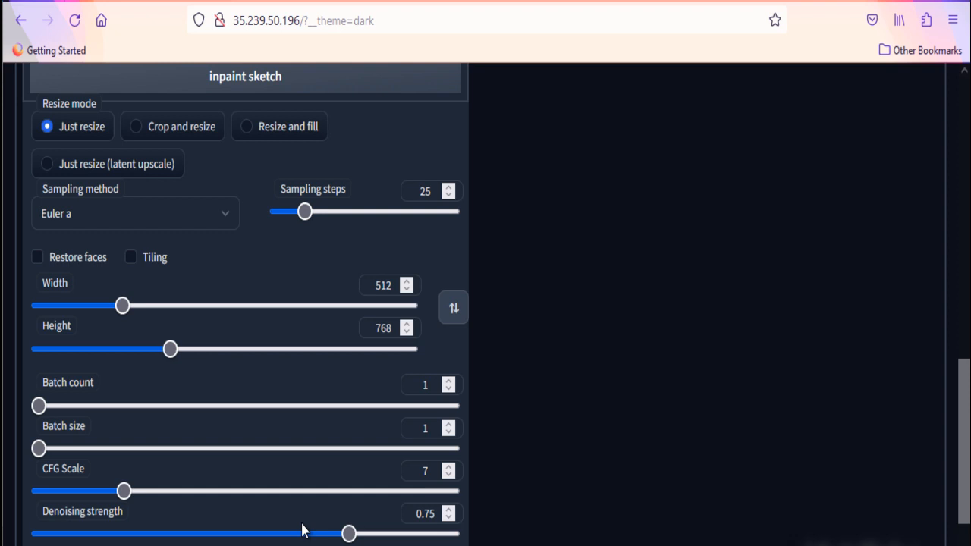
{"action": "scroll", "coordinate": [284, 281], "scroll_direction": "up", "scroll_amount": 10}
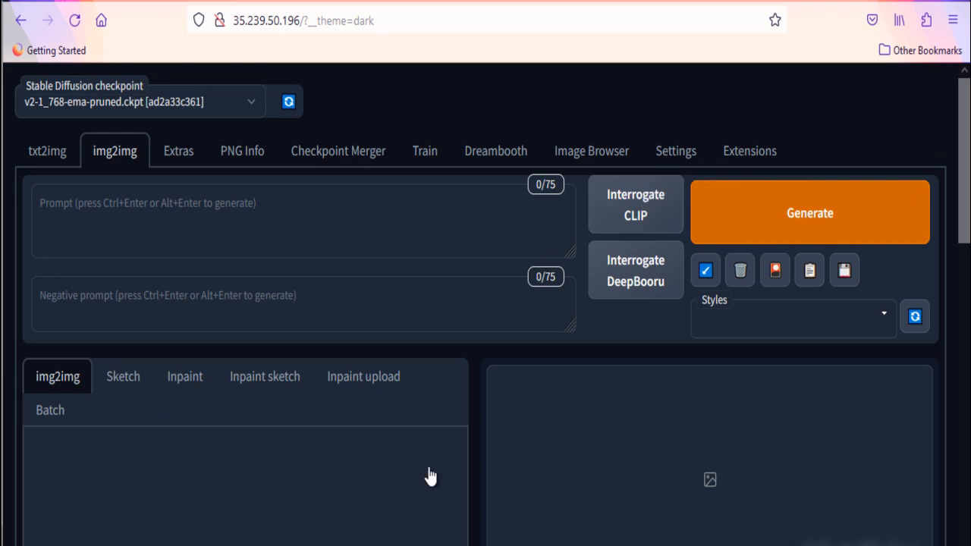
Step: Load the flower goddess portrait as the img2img source image and derive a prompt from it with Interrogate CLIP
{"action": "scroll", "coordinate": [429, 476], "scroll_direction": "down", "scroll_amount": 5}
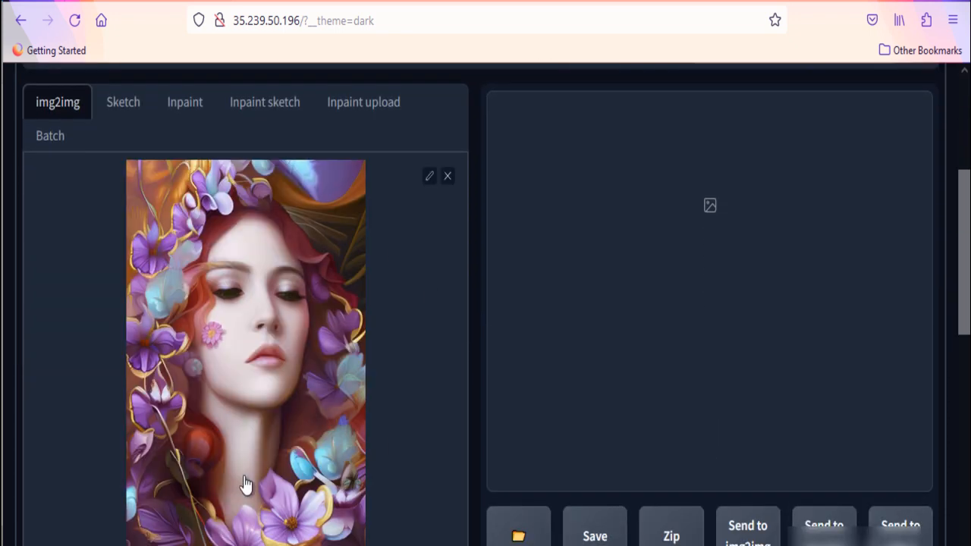
{"action": "scroll", "coordinate": [303, 444], "scroll_direction": "up", "scroll_amount": 5}
{"action": "left_click", "coordinate": [661, 214]}
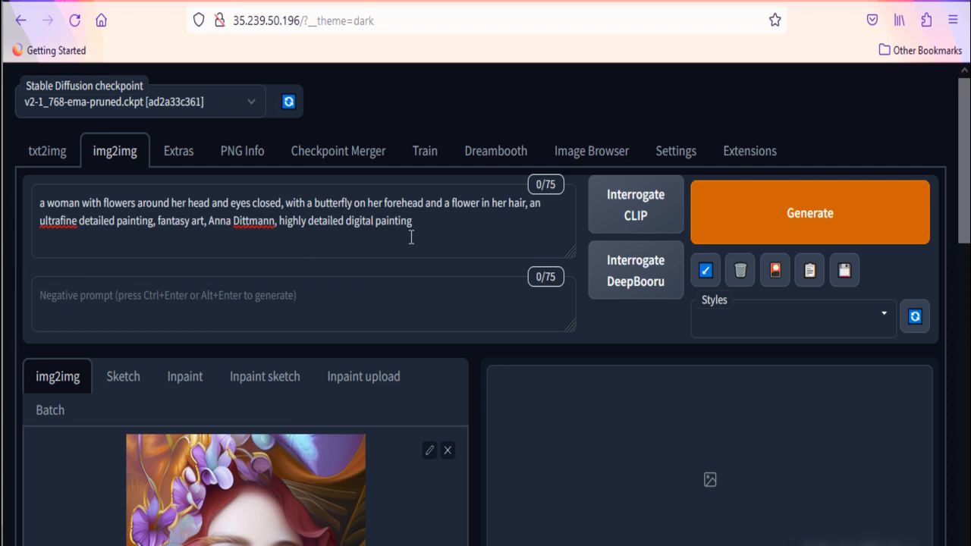
Step: Compare the interrogated prompt with the source portrait and look at the DeepBooru interrogation option
{"action": "scroll", "coordinate": [413, 236], "scroll_direction": "down", "scroll_amount": 1}
{"action": "scroll", "coordinate": [412, 237], "scroll_direction": "down", "scroll_amount": 2}
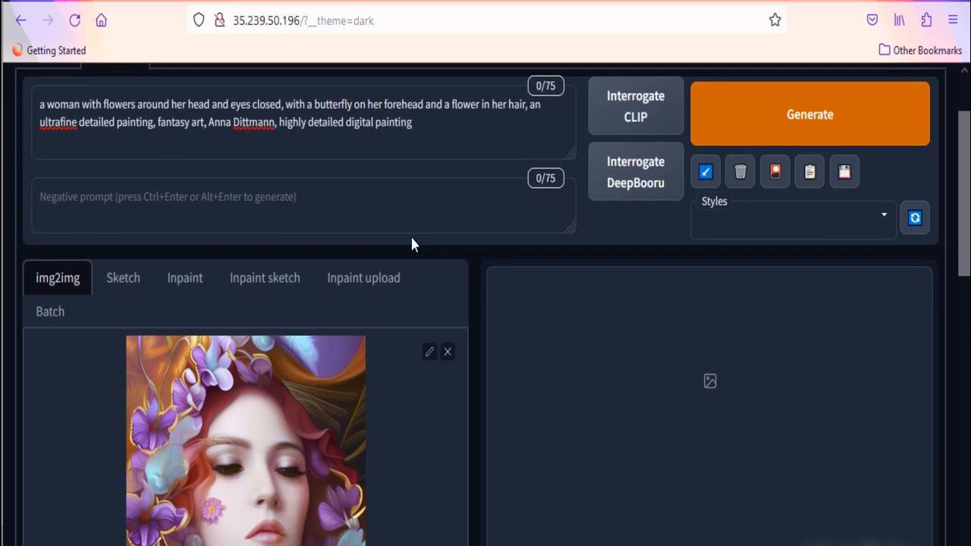
{"action": "scroll", "coordinate": [412, 240], "scroll_direction": "down", "scroll_amount": 2}
{"action": "scroll", "coordinate": [410, 244], "scroll_direction": "down", "scroll_amount": 2}
{"action": "scroll", "coordinate": [412, 245], "scroll_direction": "up", "scroll_amount": 6}
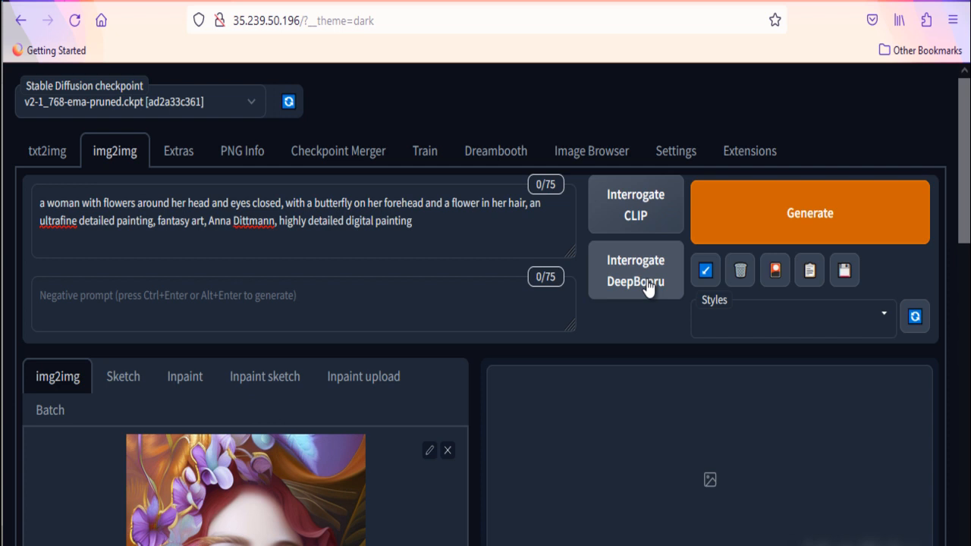
{"action": "scroll", "coordinate": [303, 383], "scroll_direction": "down", "scroll_amount": 5}
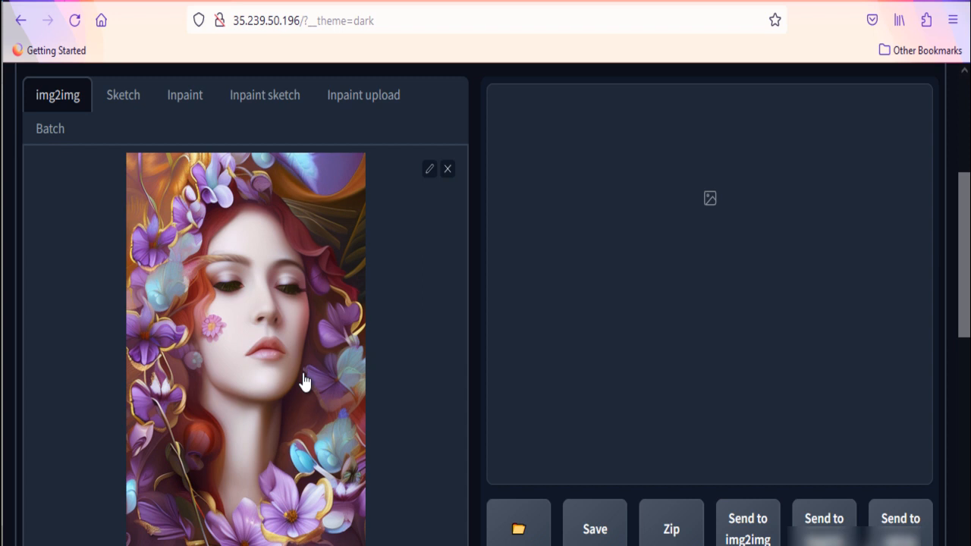
{"action": "scroll", "coordinate": [303, 383], "scroll_direction": "up", "scroll_amount": 5}
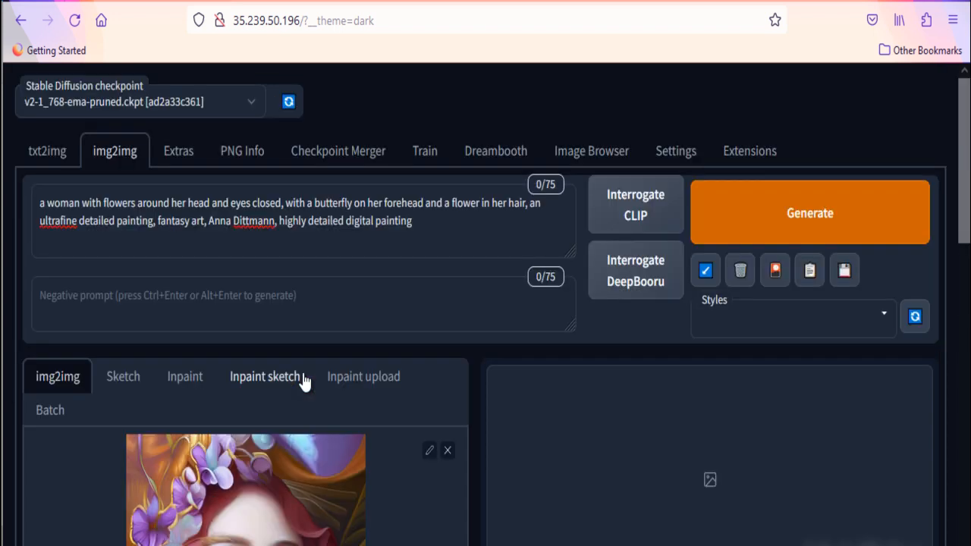
Step: Send the flower goddess portrait from the Image Browser to img2img and return to the img2img page
{"action": "left_click", "coordinate": [601, 159]}
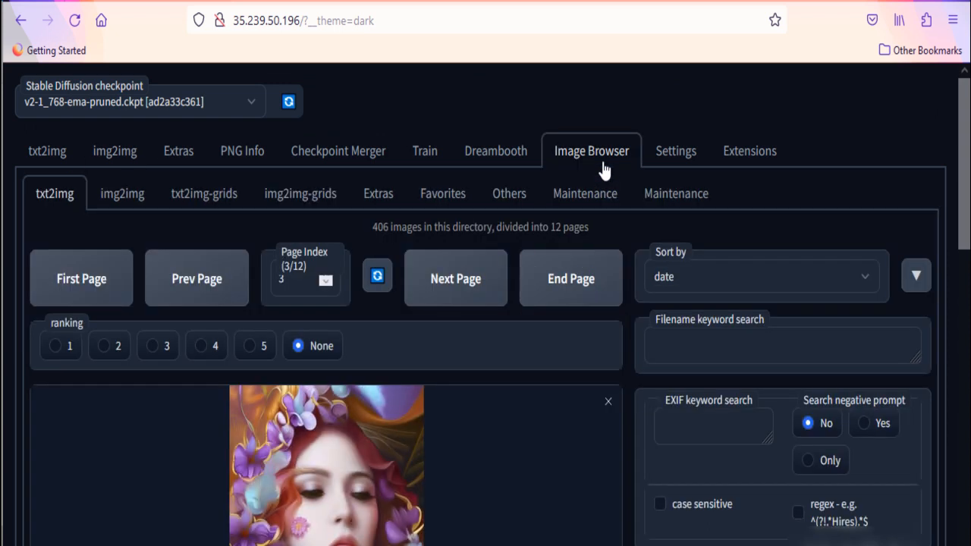
{"action": "scroll", "coordinate": [606, 331], "scroll_direction": "down", "scroll_amount": 10}
{"action": "scroll", "coordinate": [606, 331], "scroll_direction": "down", "scroll_amount": 3}
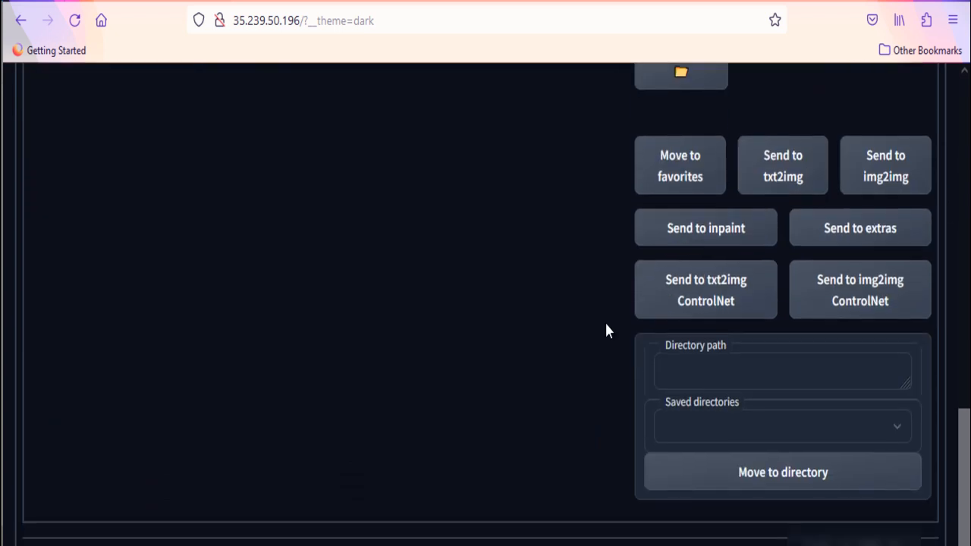
{"action": "left_click", "coordinate": [899, 184]}
{"action": "left_click", "coordinate": [130, 151]}
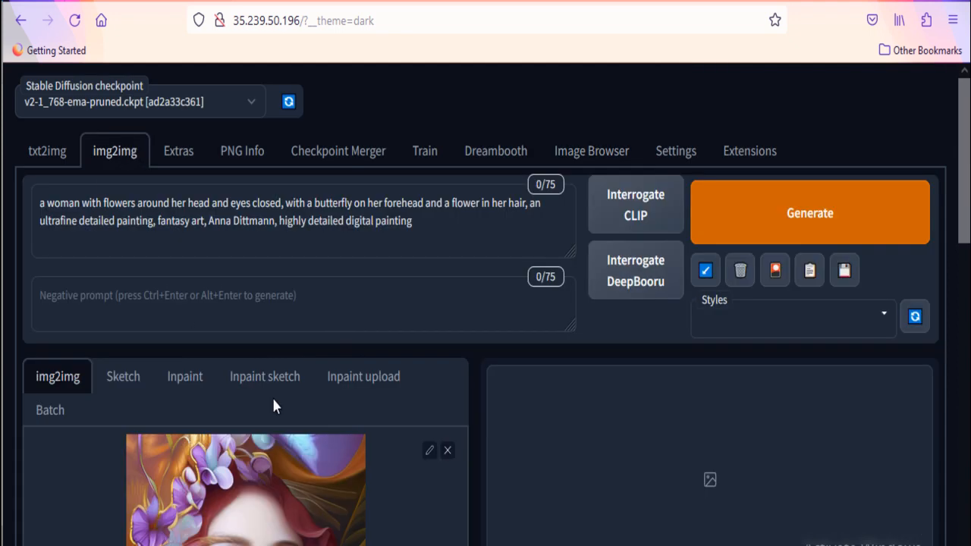
Step: Set the img2img batch size to 4 and start generating variations of the portrait
{"action": "scroll", "coordinate": [273, 405], "scroll_direction": "down", "scroll_amount": 5}
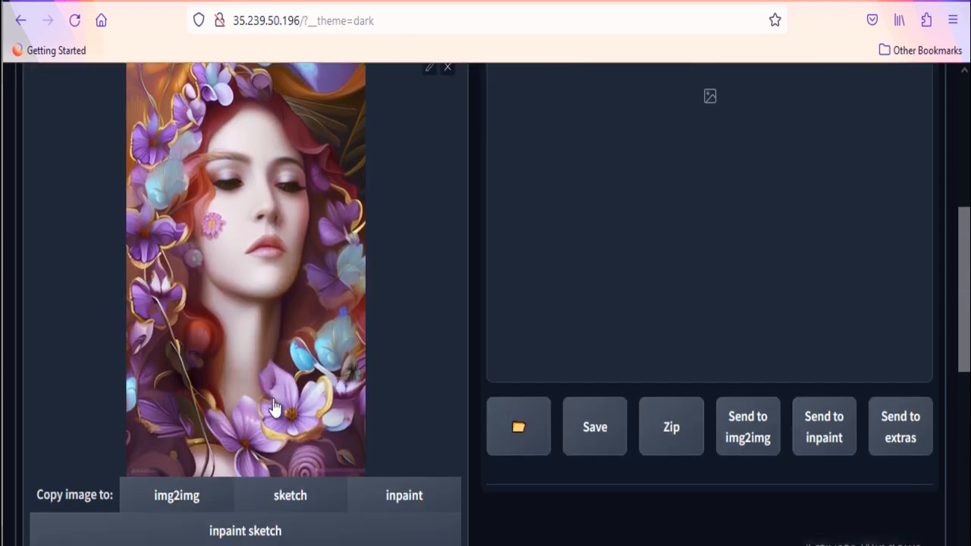
{"action": "scroll", "coordinate": [273, 405], "scroll_direction": "down", "scroll_amount": 3}
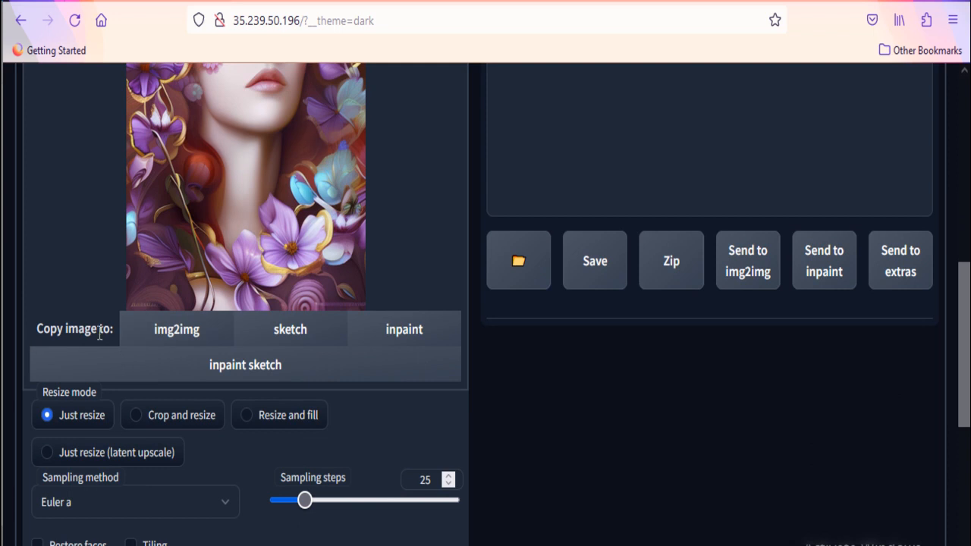
{"action": "scroll", "coordinate": [205, 291], "scroll_direction": "down", "scroll_amount": 2}
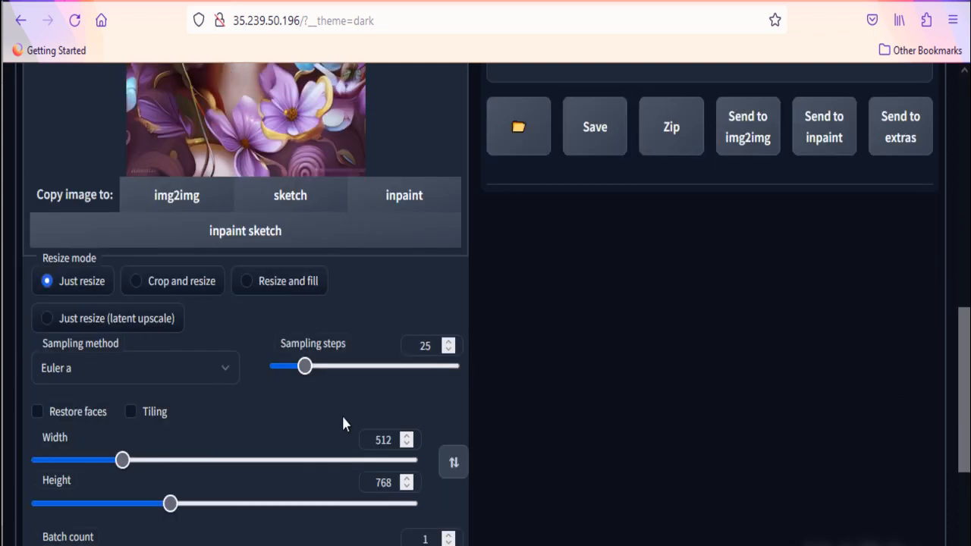
{"action": "scroll", "coordinate": [317, 459], "scroll_direction": "down", "scroll_amount": 2}
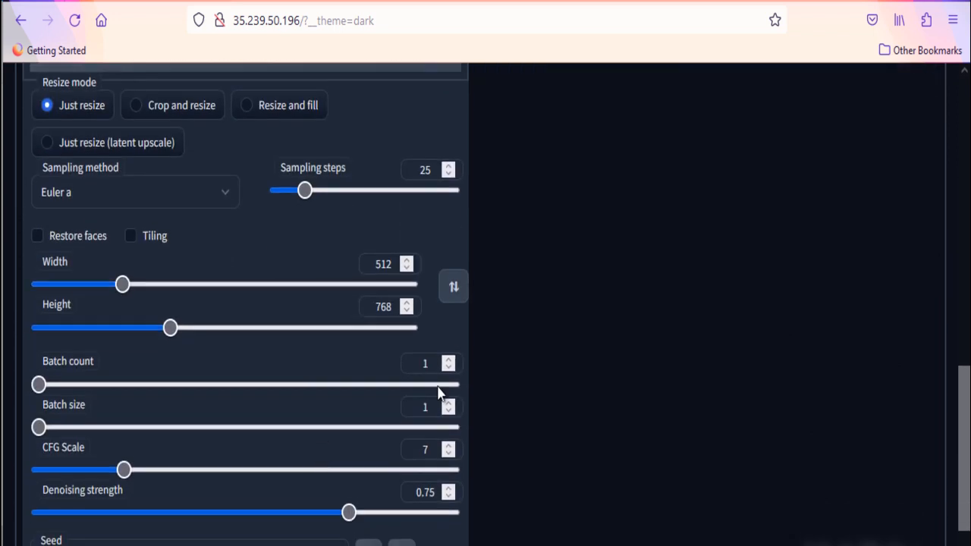
{"action": "left_click", "coordinate": [448, 400]}
{"action": "left_click", "coordinate": [448, 403]}
{"action": "left_click", "coordinate": [448, 402]}
{"action": "left_click", "coordinate": [447, 402]}
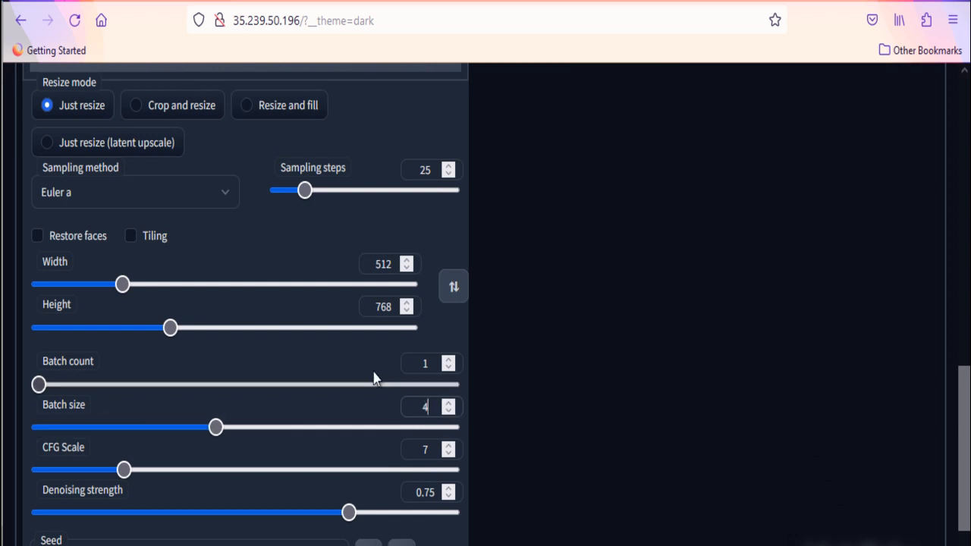
{"action": "scroll", "coordinate": [448, 408], "scroll_direction": "up", "scroll_amount": 6}
{"action": "scroll", "coordinate": [412, 389], "scroll_direction": "up", "scroll_amount": 3}
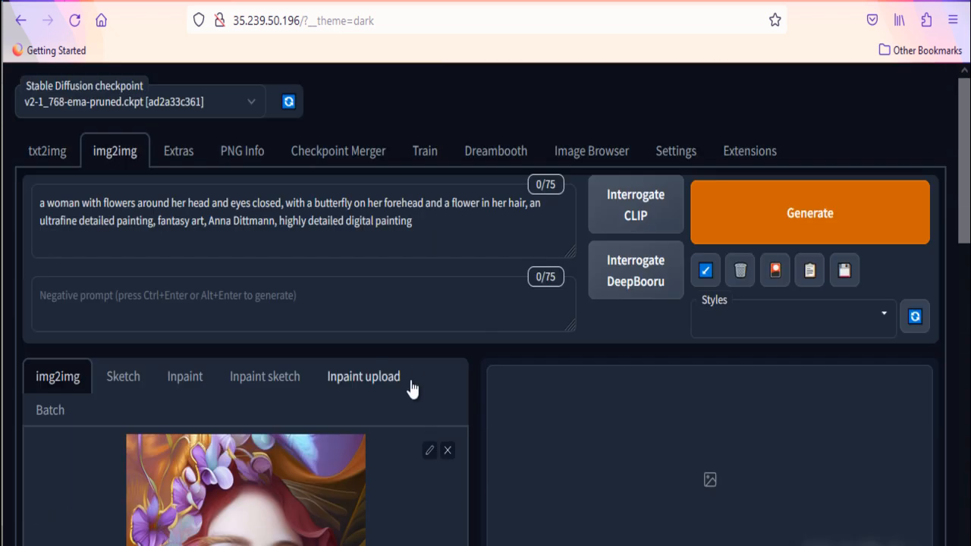
{"action": "left_click", "coordinate": [819, 210]}
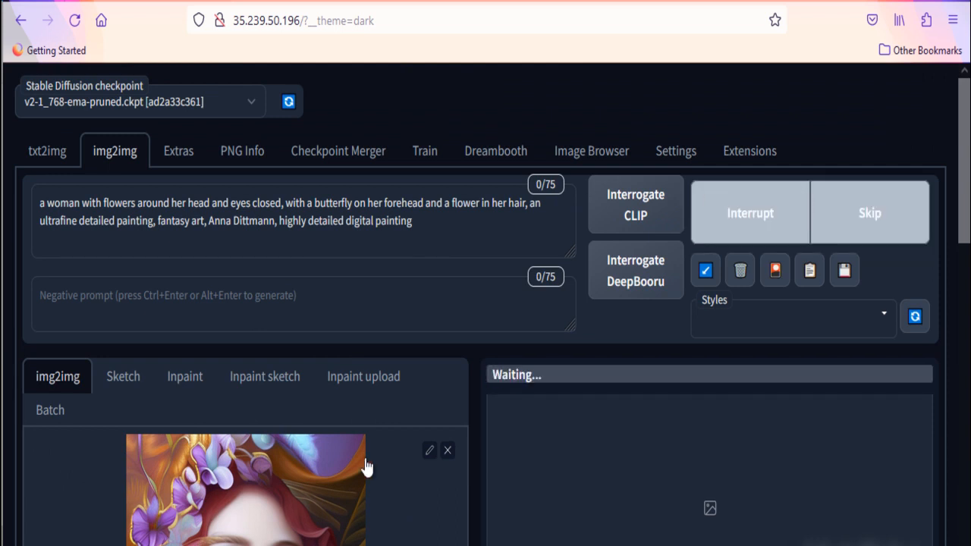
Step: Set the denoising strength to 0.3 and lower the batch size to 2 for another img2img generation
{"action": "scroll", "coordinate": [364, 461], "scroll_direction": "down", "scroll_amount": 4}
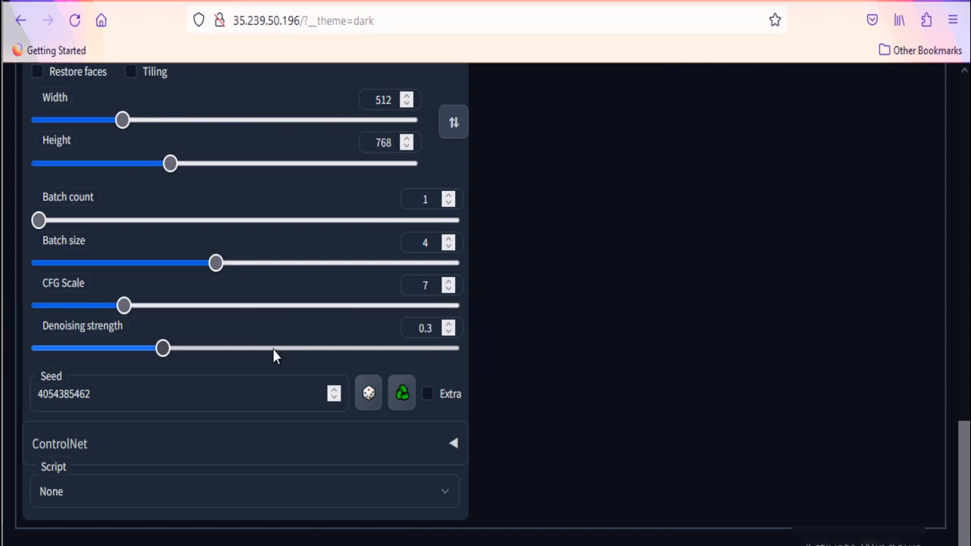
{"action": "left_click", "coordinate": [448, 238]}
{"action": "left_click", "coordinate": [448, 239]}
{"action": "left_click", "coordinate": [448, 247]}
{"action": "left_click", "coordinate": [448, 247]}
{"action": "left_click", "coordinate": [448, 246]}
{"action": "left_click", "coordinate": [448, 247]}
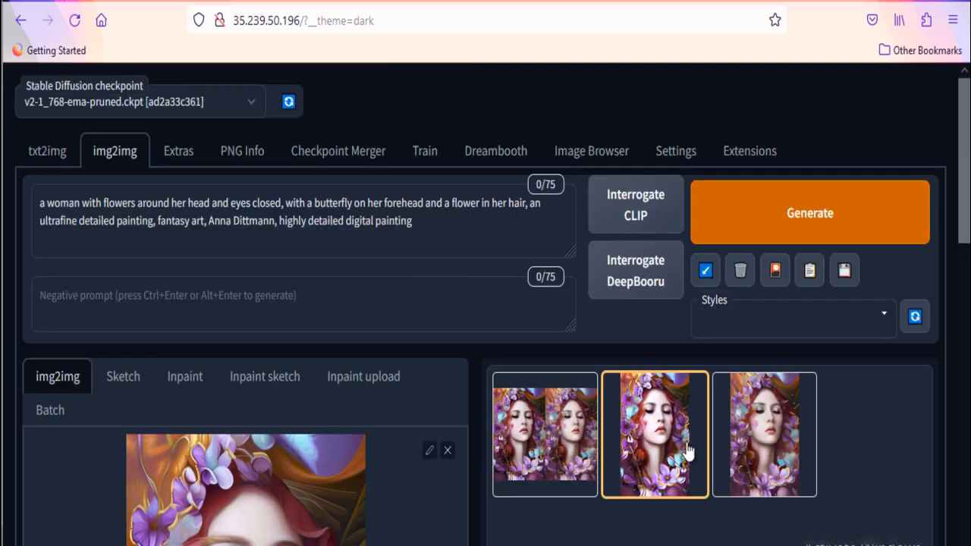
Step: Enlarge the generated portrait variations one by one and compare them with the source image
{"action": "left_click", "coordinate": [691, 451]}
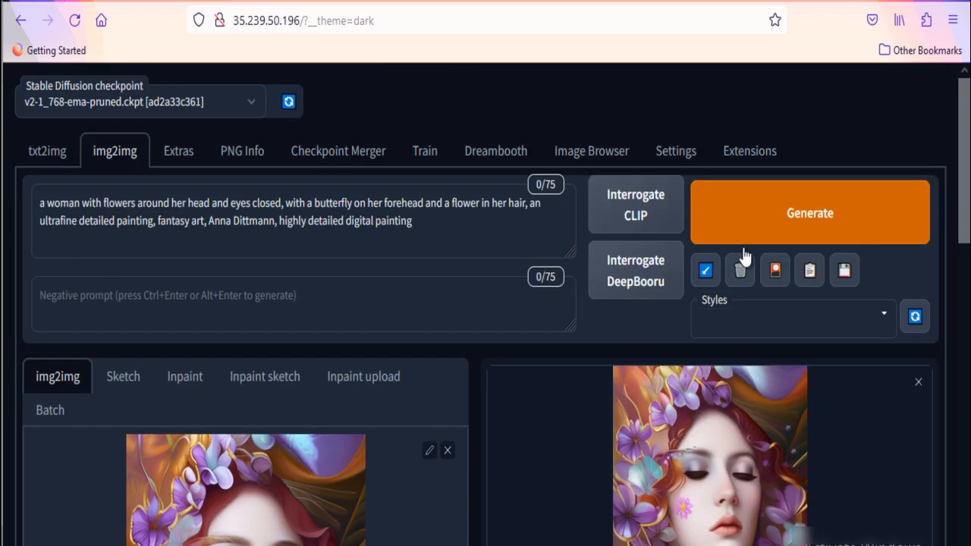
{"action": "scroll", "coordinate": [745, 258], "scroll_direction": "down", "scroll_amount": 3}
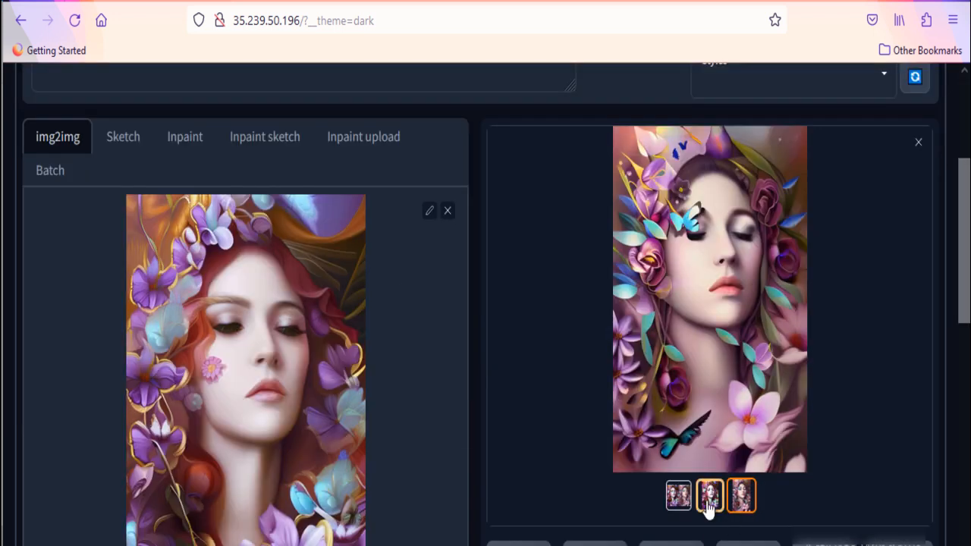
{"action": "left_click", "coordinate": [709, 497]}
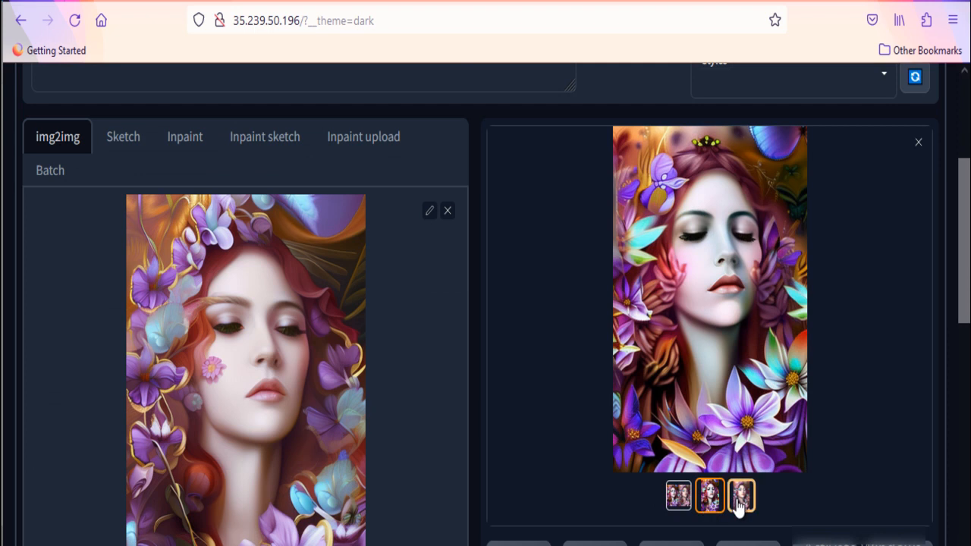
{"action": "left_click", "coordinate": [741, 499]}
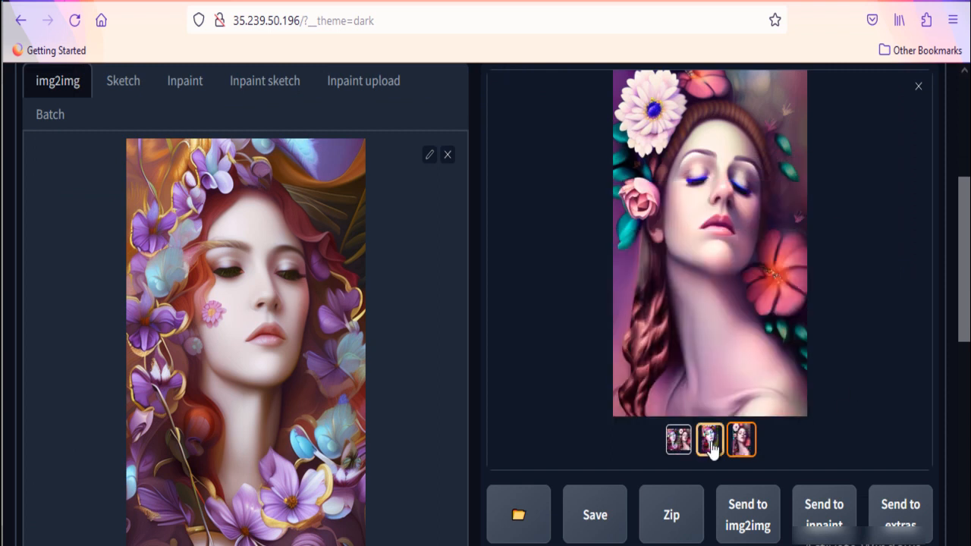
{"action": "left_click", "coordinate": [711, 441]}
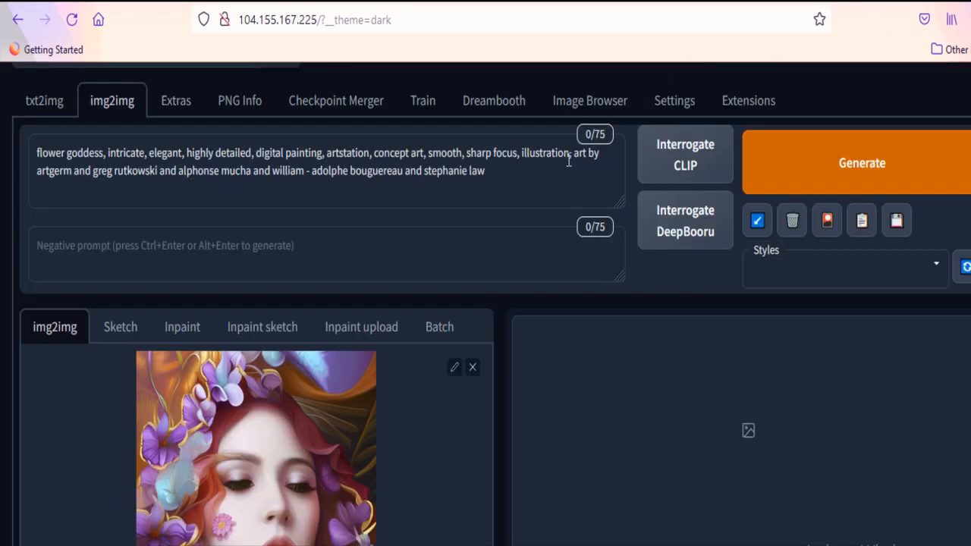
Step: Remove the artist credits after "illustration" from the positive prompt and add "red roses" at its beginning
{"action": "left_click_drag", "start_coordinate": [573, 153], "coordinate": [587, 188]}
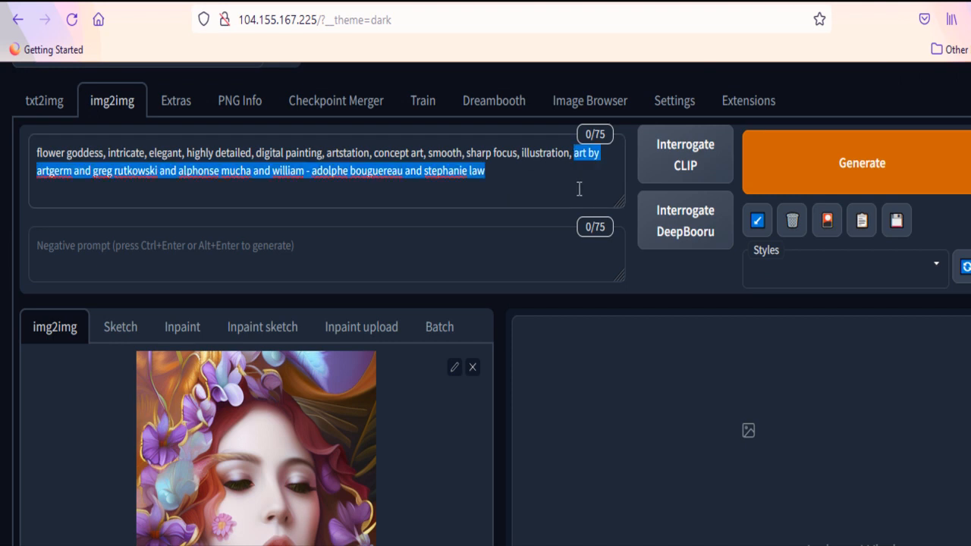
{"action": "key", "text": "BackSpace"}
{"action": "key", "text": "BackSpace"}
{"action": "key", "text": "BackSpace"}
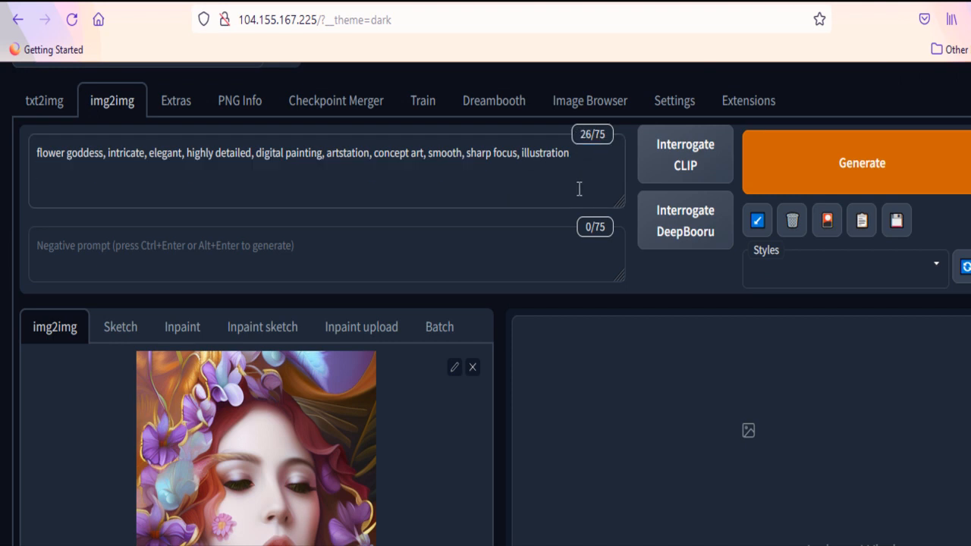
{"action": "left_click", "coordinate": [36, 153]}
{"action": "type", "text": "red roses"}
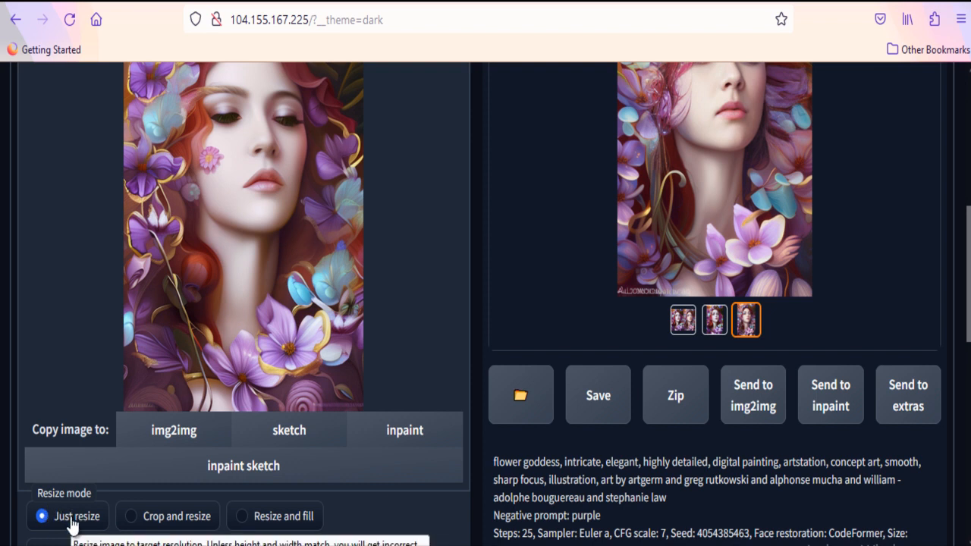
Step: Try the Crop and resize and Resize and fill modes, and set the resize mode to Just resize (latent upscale)
{"action": "left_click", "coordinate": [176, 519]}
{"action": "scroll", "coordinate": [180, 436], "scroll_direction": "down", "scroll_amount": 1}
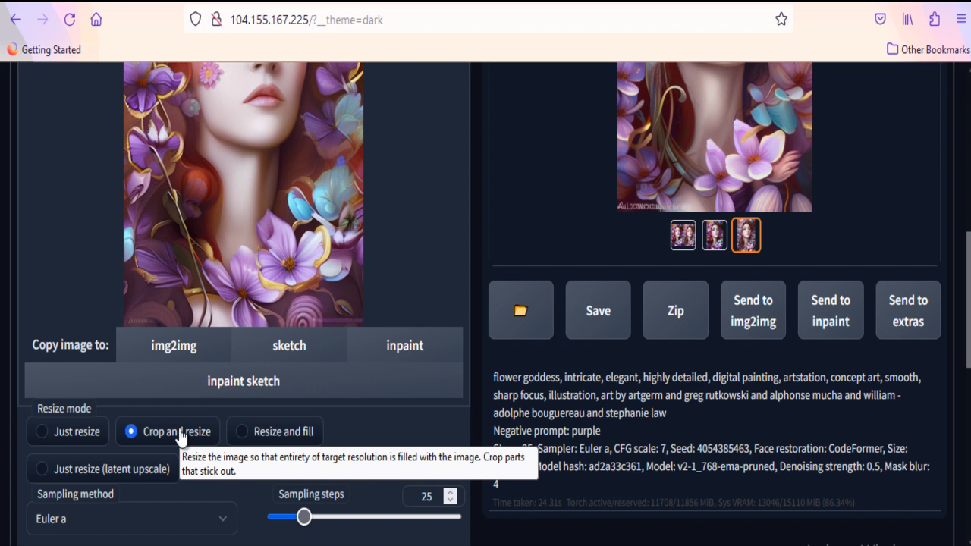
{"action": "left_click", "coordinate": [243, 430]}
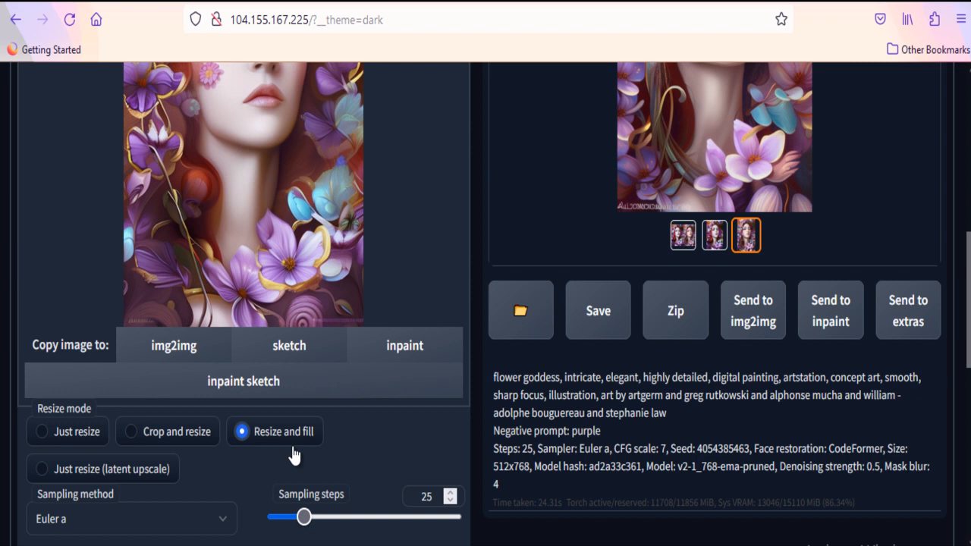
{"action": "left_click", "coordinate": [43, 470]}
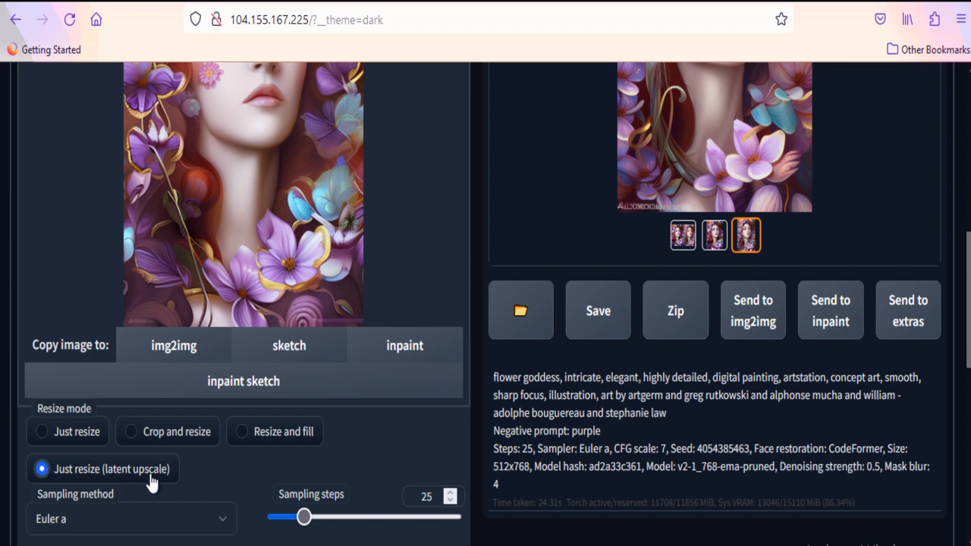
Step: Try the denoising strength at its extremes of 0 and 1, and set it to 0.16
{"action": "scroll", "coordinate": [150, 482], "scroll_direction": "down", "scroll_amount": 5}
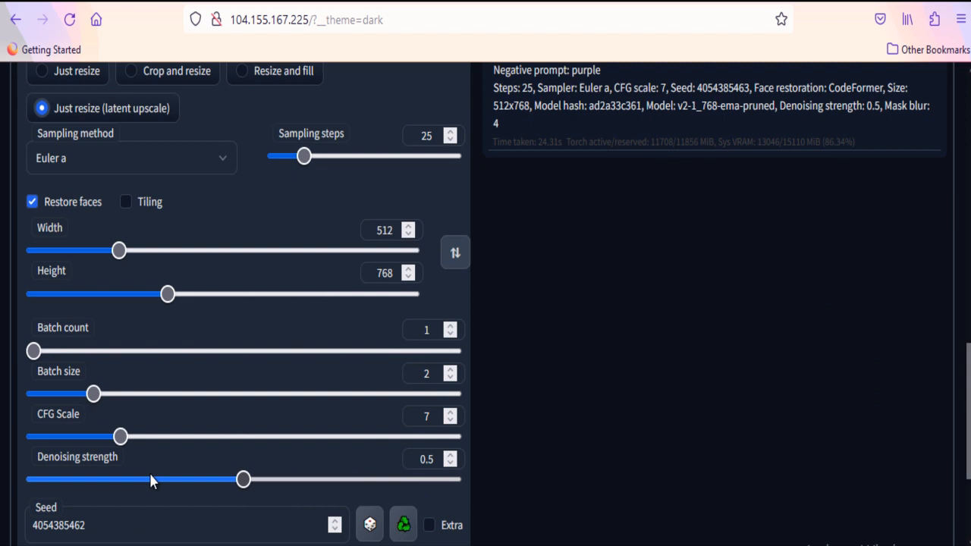
{"action": "scroll", "coordinate": [151, 480], "scroll_direction": "down", "scroll_amount": 3}
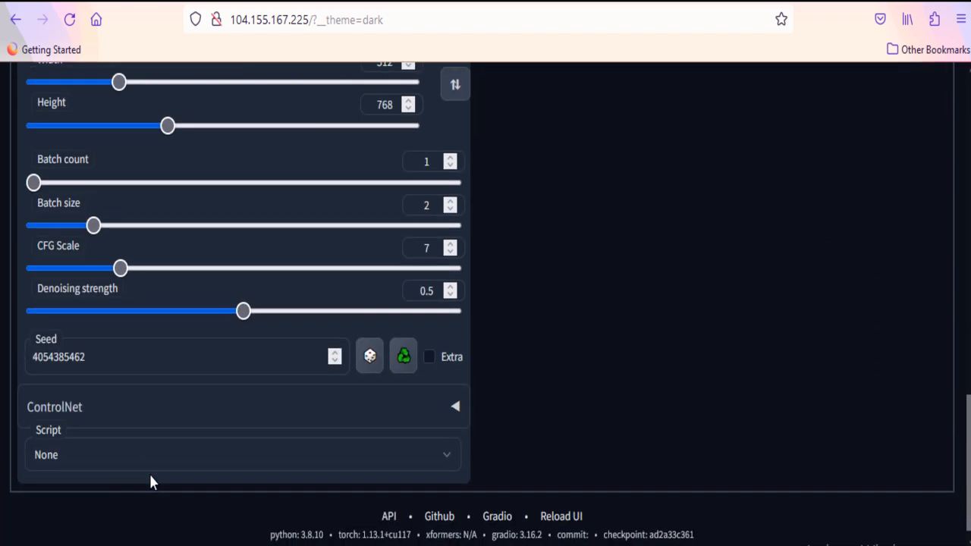
{"action": "left_click", "coordinate": [32, 309]}
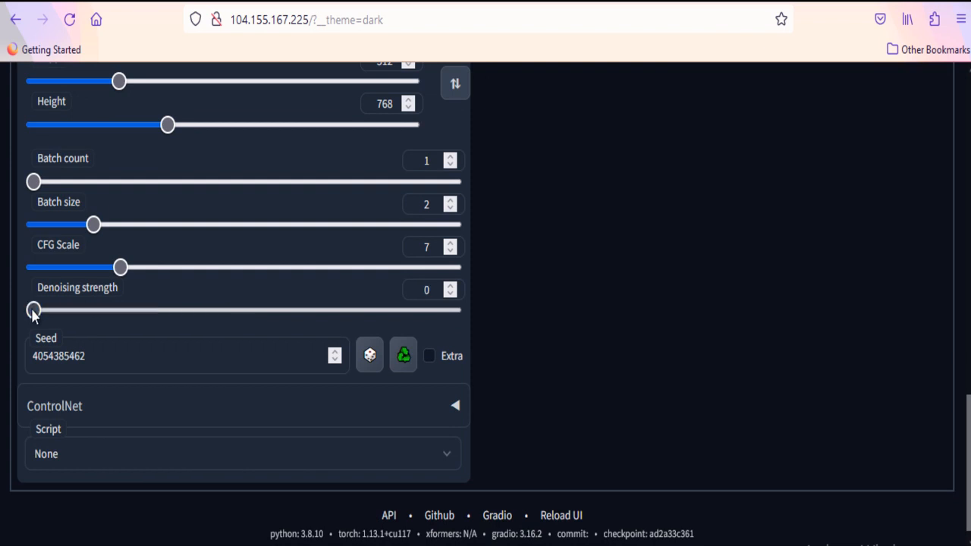
{"action": "left_click_drag", "start_coordinate": [32, 311], "coordinate": [469, 338]}
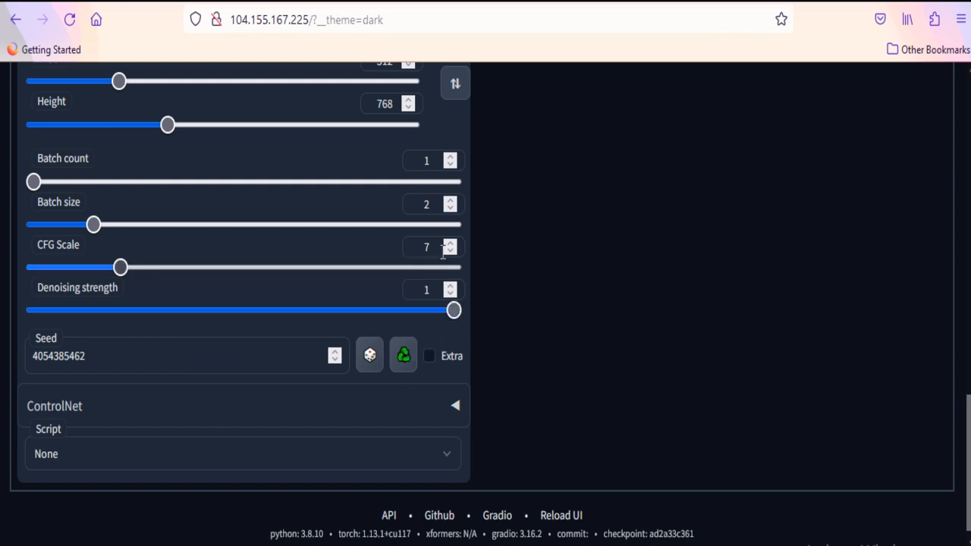
{"action": "left_click", "coordinate": [235, 310]}
{"action": "left_click_drag", "start_coordinate": [235, 311], "coordinate": [101, 311]}
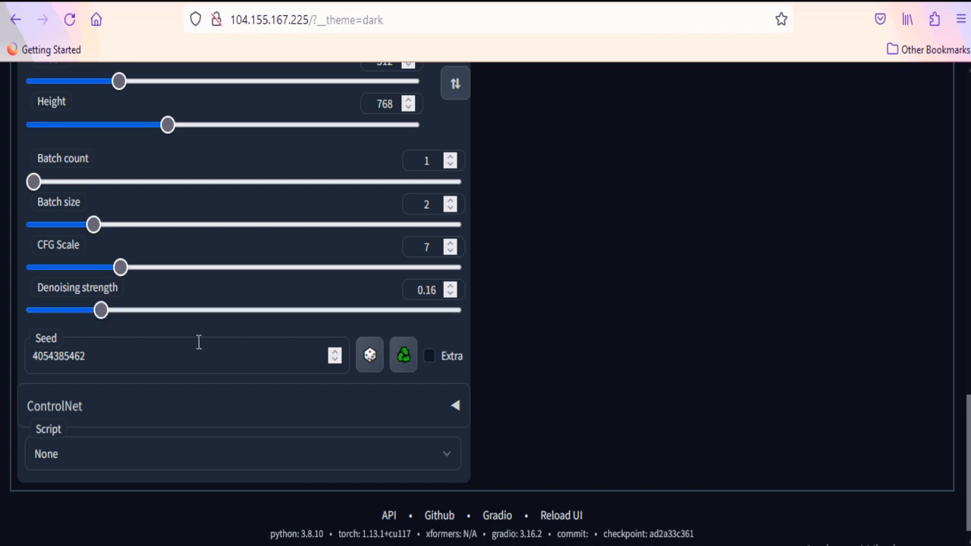
Step: Clear the negative prompt "purple" for the flower goddess portrait
{"action": "scroll", "coordinate": [198, 343], "scroll_direction": "up", "scroll_amount": 10}
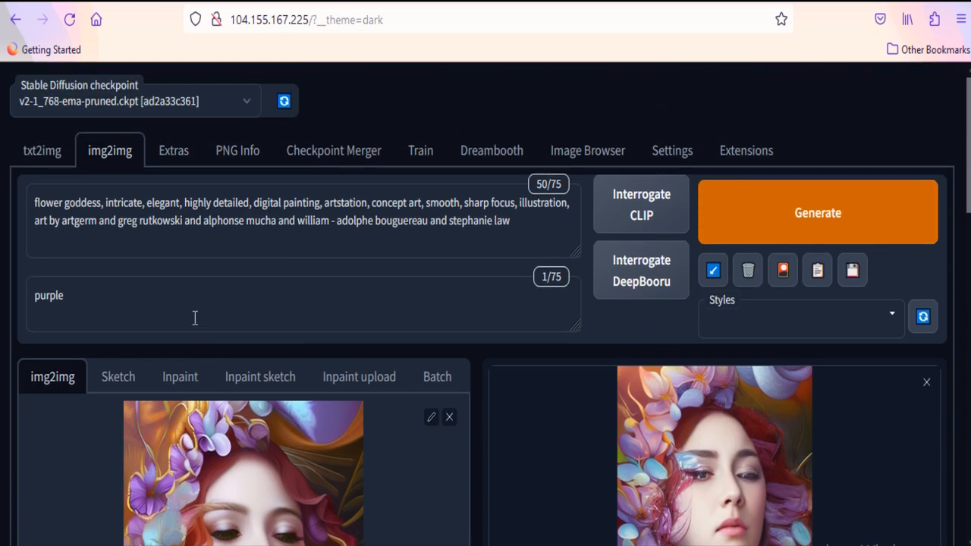
{"action": "left_click", "coordinate": [195, 318]}
{"action": "key", "text": "ctrl+a"}
{"action": "key", "text": "BackSpace"}
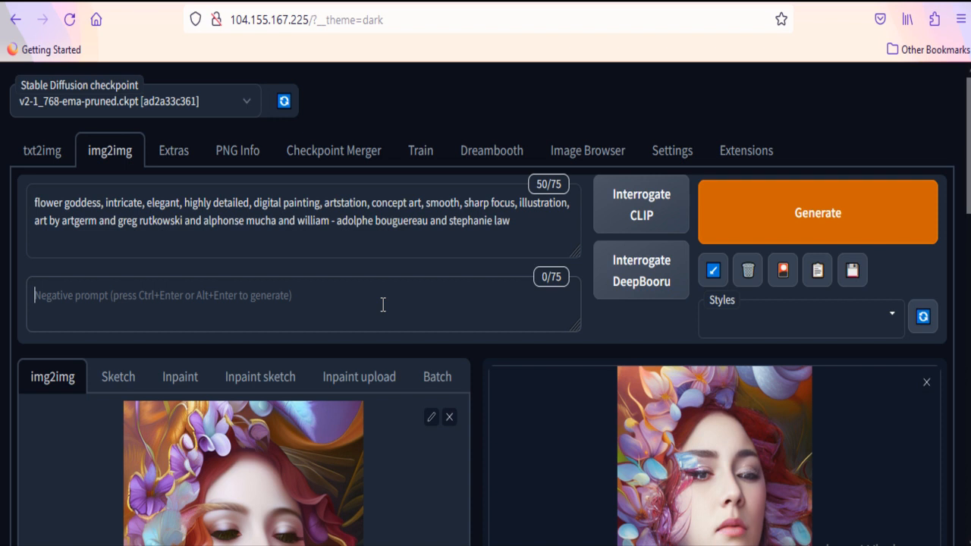
Step: Examine the jewellery goddess image in Sketch mode together with its prompt and generation settings
{"action": "scroll", "coordinate": [383, 305], "scroll_direction": "down", "scroll_amount": 1}
{"action": "scroll", "coordinate": [383, 307], "scroll_direction": "down", "scroll_amount": 2}
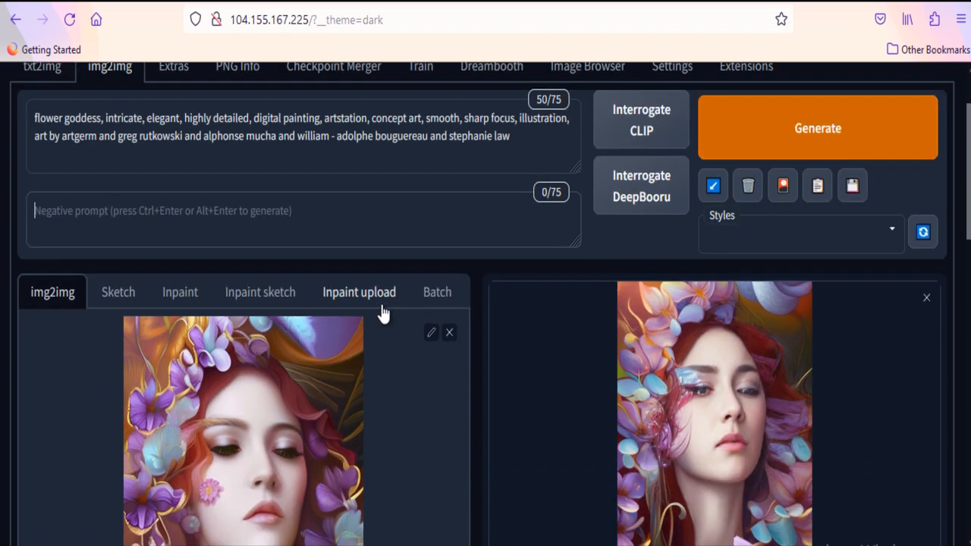
{"action": "scroll", "coordinate": [382, 313], "scroll_direction": "down", "scroll_amount": 4}
{"action": "scroll", "coordinate": [383, 313], "scroll_direction": "down", "scroll_amount": 1}
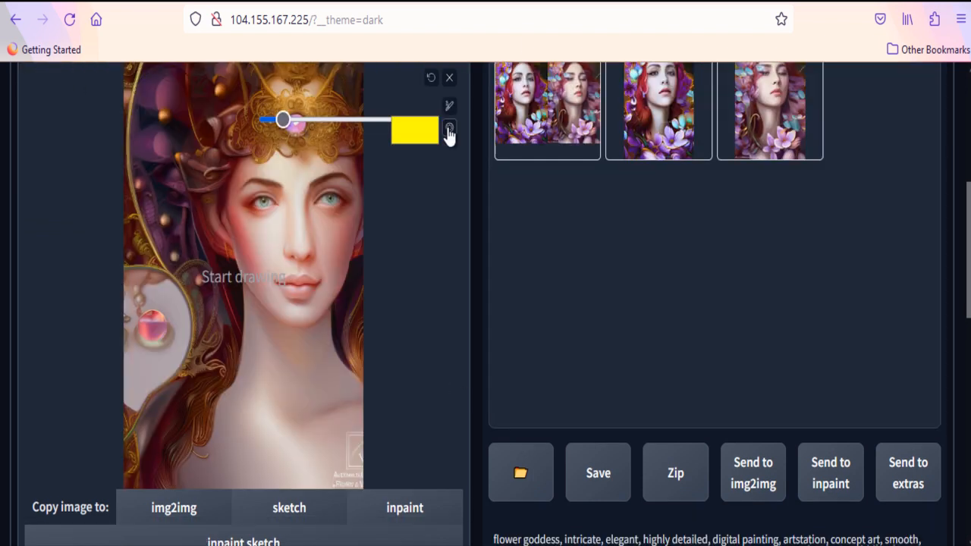
{"action": "scroll", "coordinate": [440, 253], "scroll_direction": "up", "scroll_amount": 7}
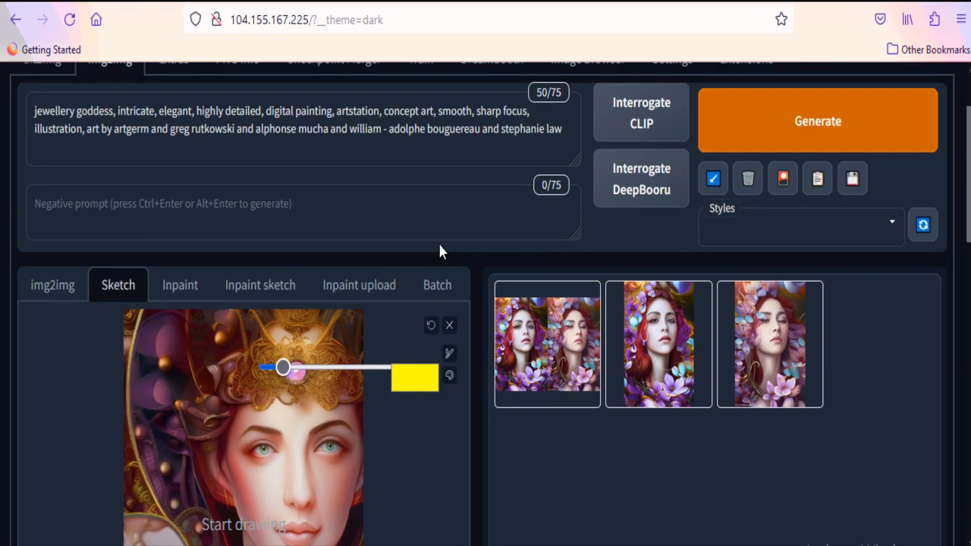
{"action": "scroll", "coordinate": [440, 252], "scroll_direction": "down", "scroll_amount": 10}
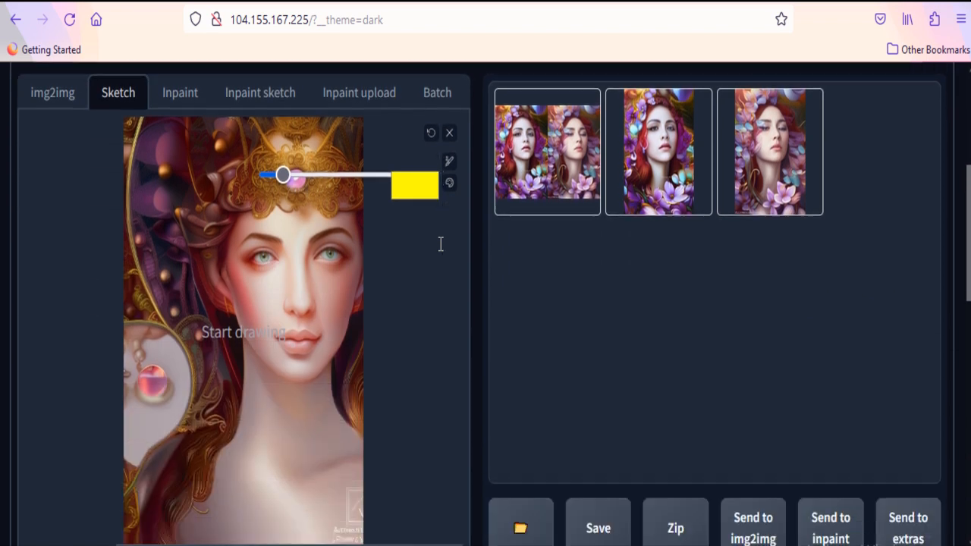
{"action": "scroll", "coordinate": [439, 253], "scroll_direction": "down", "scroll_amount": 12}
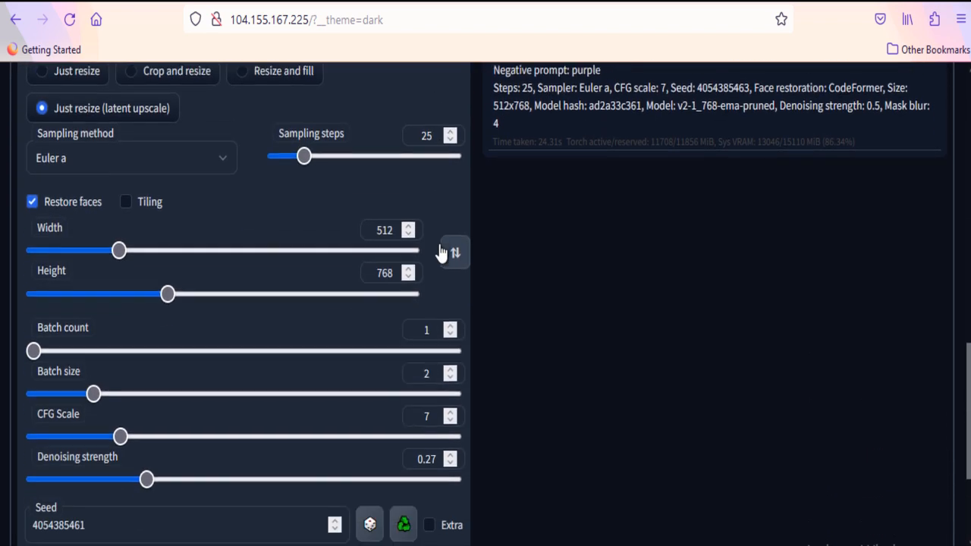
{"action": "scroll", "coordinate": [441, 252], "scroll_direction": "up", "scroll_amount": 16}
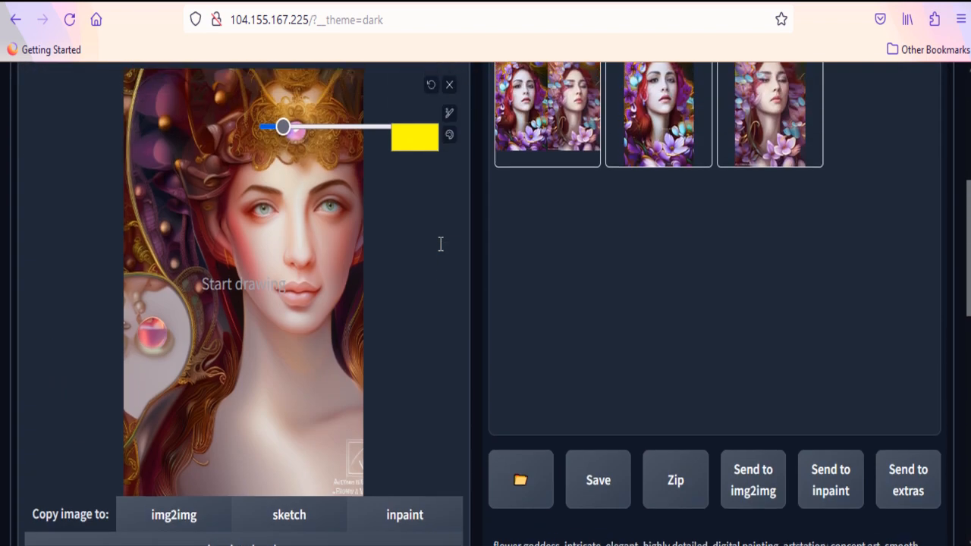
{"action": "scroll", "coordinate": [442, 249], "scroll_direction": "down", "scroll_amount": 2}
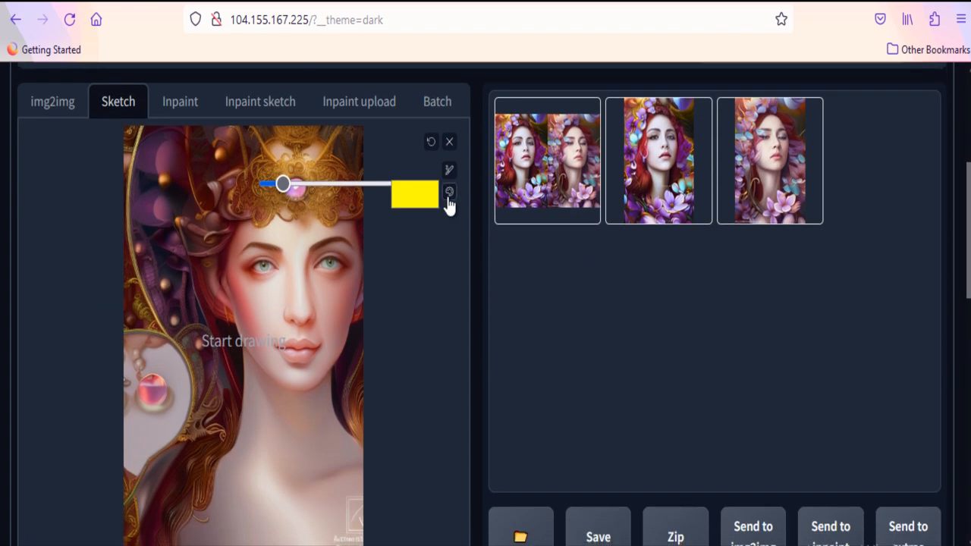
Step: Choose yellow as the sketch brush colour for drawing on the jewellery goddess portrait
{"action": "left_click", "coordinate": [448, 195]}
{"action": "left_click", "coordinate": [449, 195]}
{"action": "left_click", "coordinate": [400, 199]}
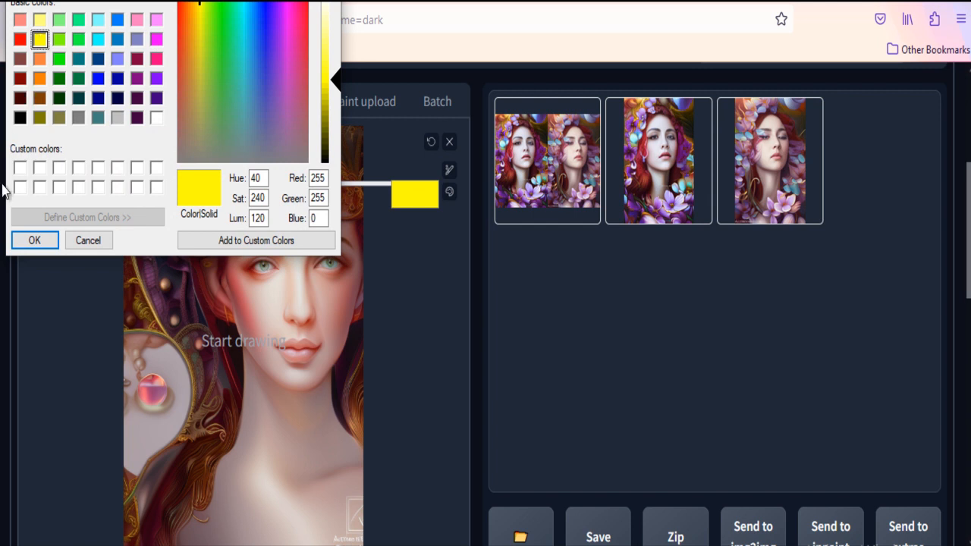
{"action": "left_click", "coordinate": [34, 241]}
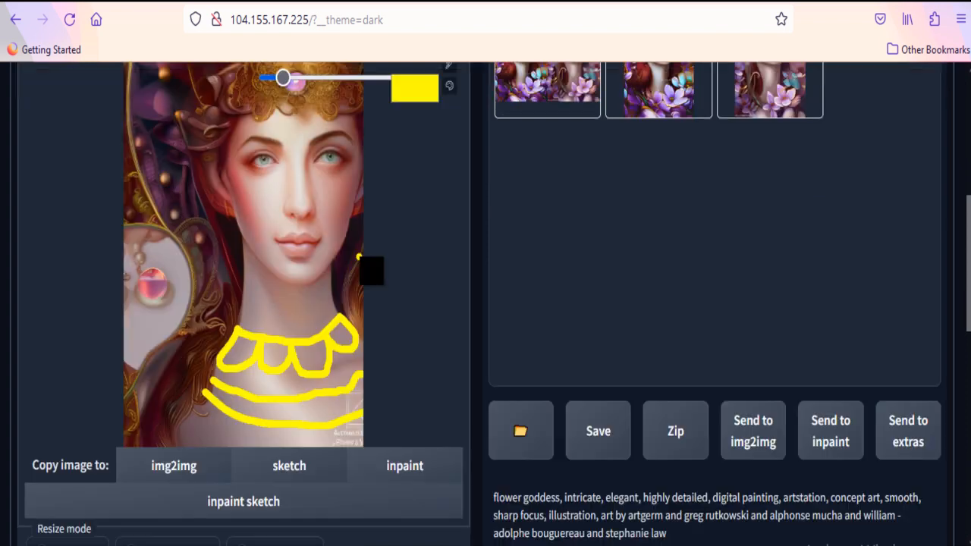
Step: Generate images from the portrait with the yellow necklace sketch and enlarge the generated variations one by one
{"action": "scroll", "coordinate": [449, 374], "scroll_direction": "up", "scroll_amount": 4}
{"action": "scroll", "coordinate": [449, 375], "scroll_direction": "down", "scroll_amount": 2}
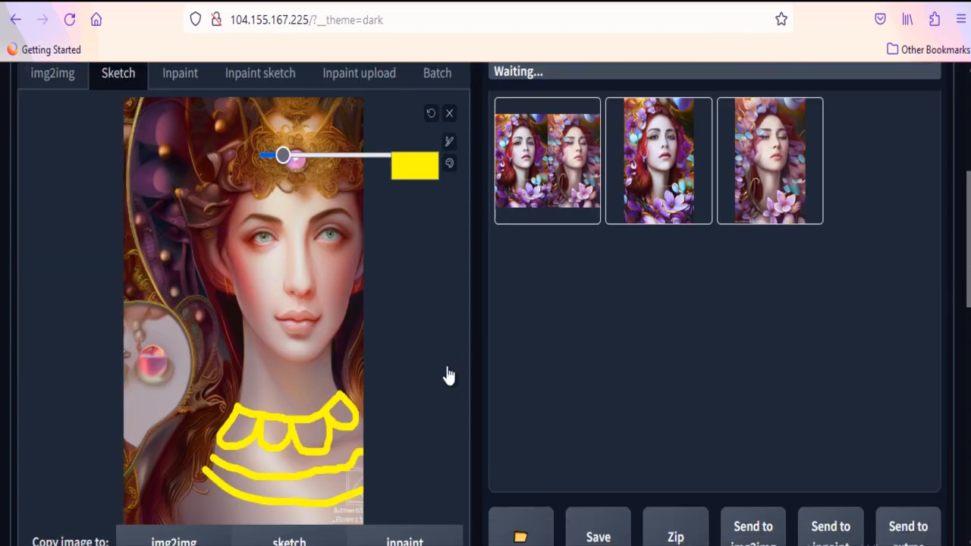
{"action": "scroll", "coordinate": [448, 375], "scroll_direction": "down", "scroll_amount": 5}
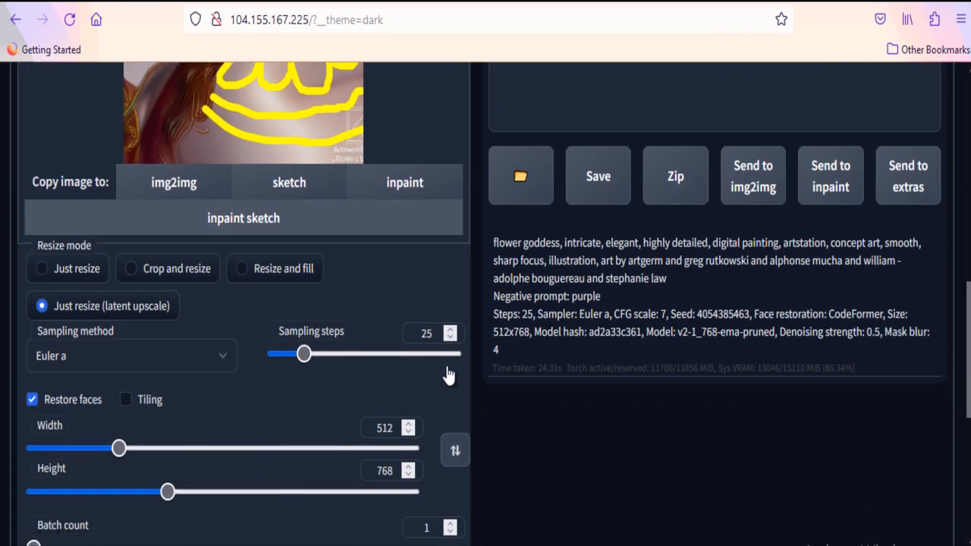
{"action": "scroll", "coordinate": [445, 363], "scroll_direction": "up", "scroll_amount": 5}
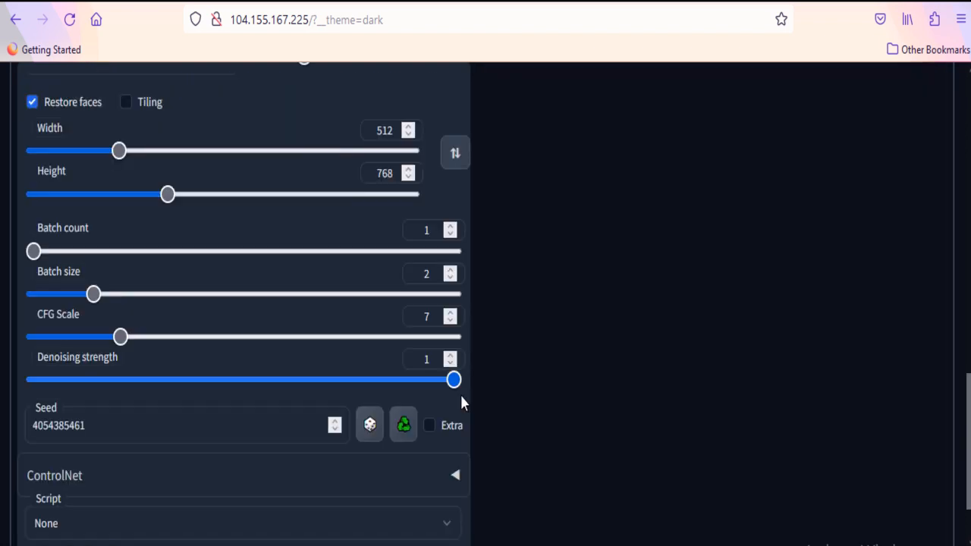
{"action": "left_click", "coordinate": [746, 469]}
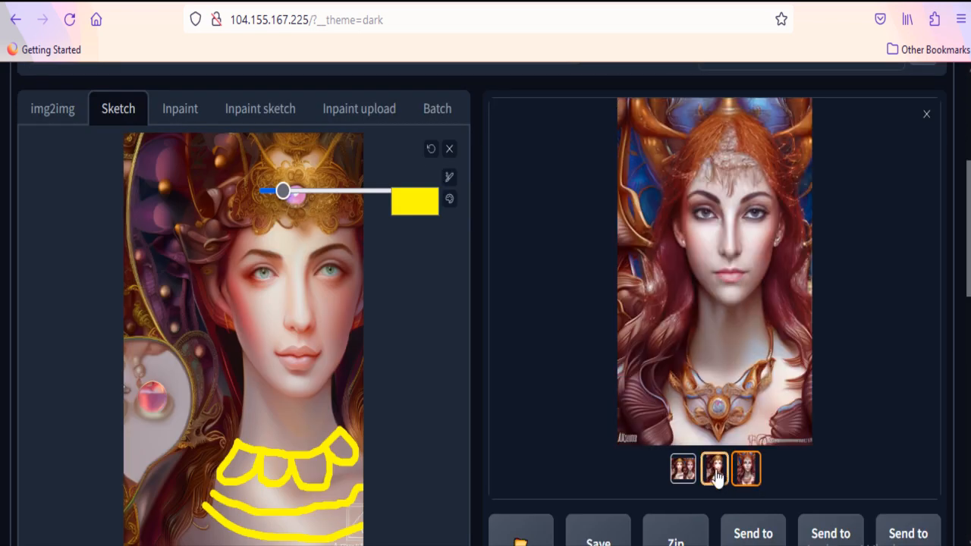
{"action": "left_click", "coordinate": [715, 475]}
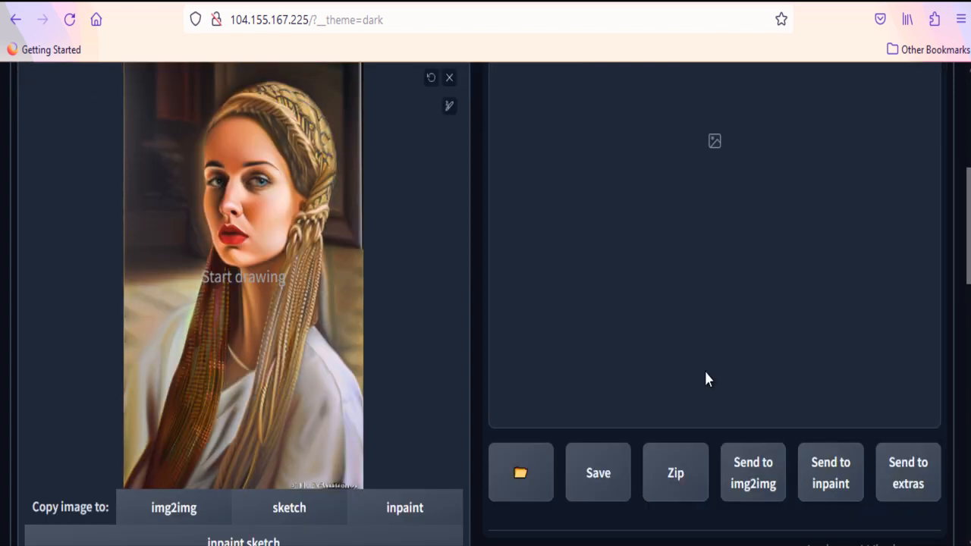
Step: Enlarge the inpaint brush and mask both long braids hanging over the woman's shoulders
{"action": "scroll", "coordinate": [705, 378], "scroll_direction": "up", "scroll_amount": 1}
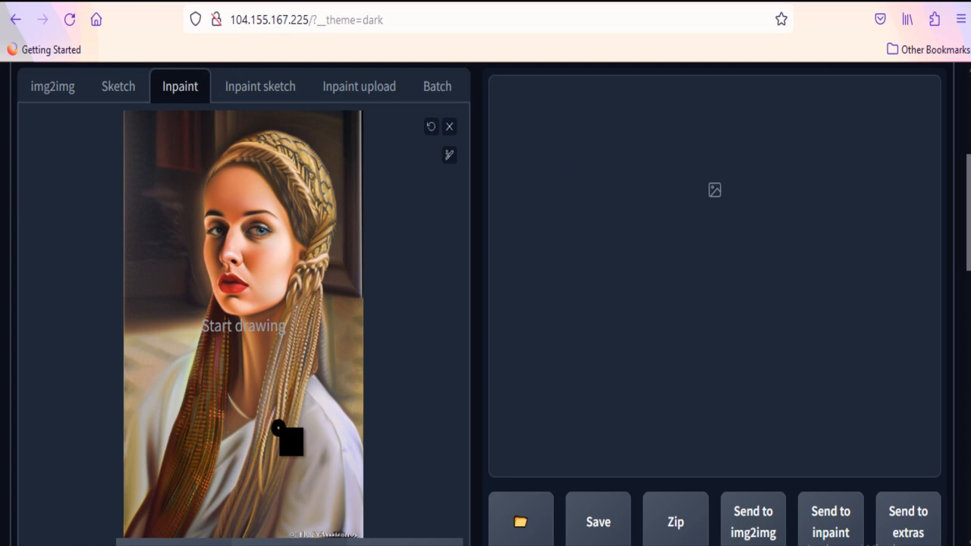
{"action": "left_click_drag", "start_coordinate": [353, 311], "coordinate": [333, 288]}
{"action": "left_click", "coordinate": [448, 157]}
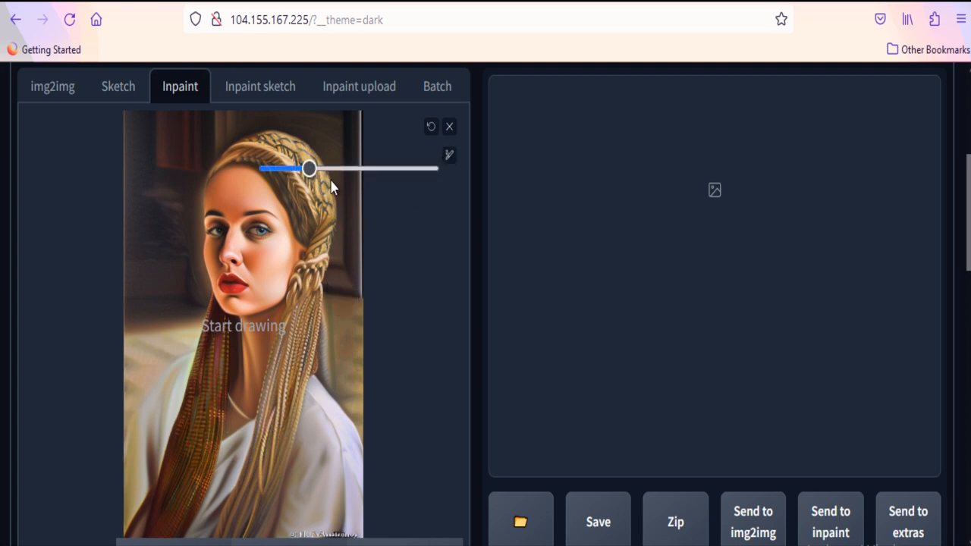
{"action": "left_click_drag", "start_coordinate": [309, 169], "coordinate": [357, 168]}
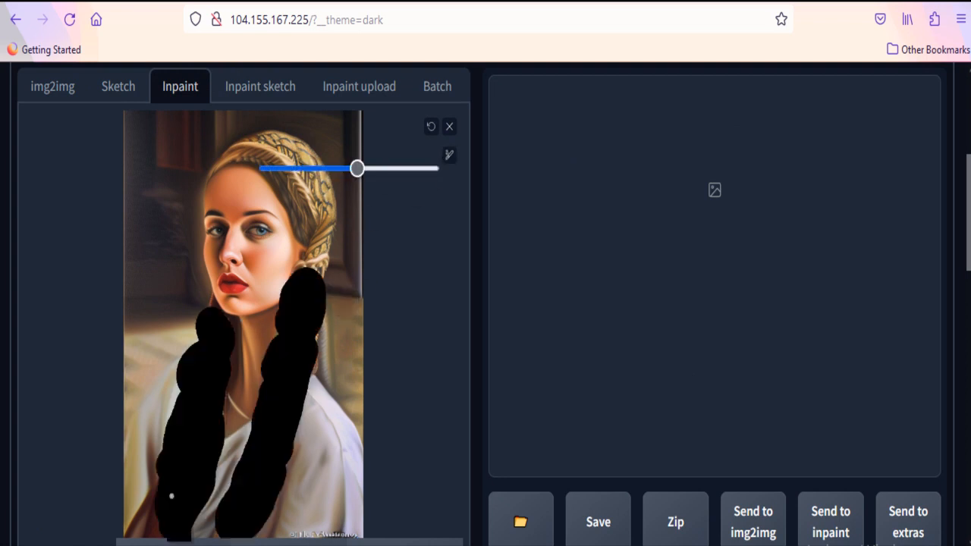
{"action": "left_click_drag", "start_coordinate": [169, 494], "coordinate": [164, 528]}
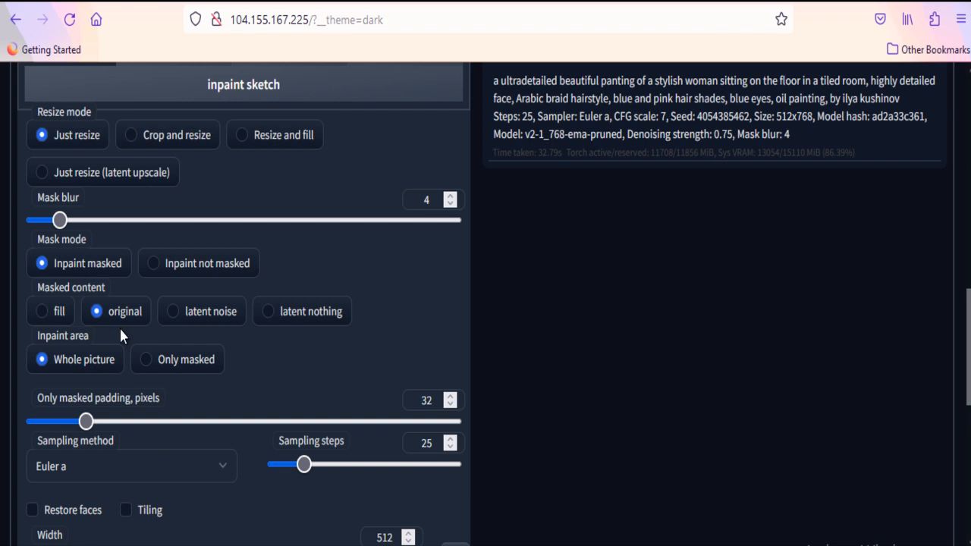
Step: Set the inpaint area to Only masked and raise the batch size to 2
{"action": "left_click", "coordinate": [144, 353]}
{"action": "scroll", "coordinate": [415, 349], "scroll_direction": "down", "scroll_amount": 5}
{"action": "double_click", "coordinate": [423, 348]}
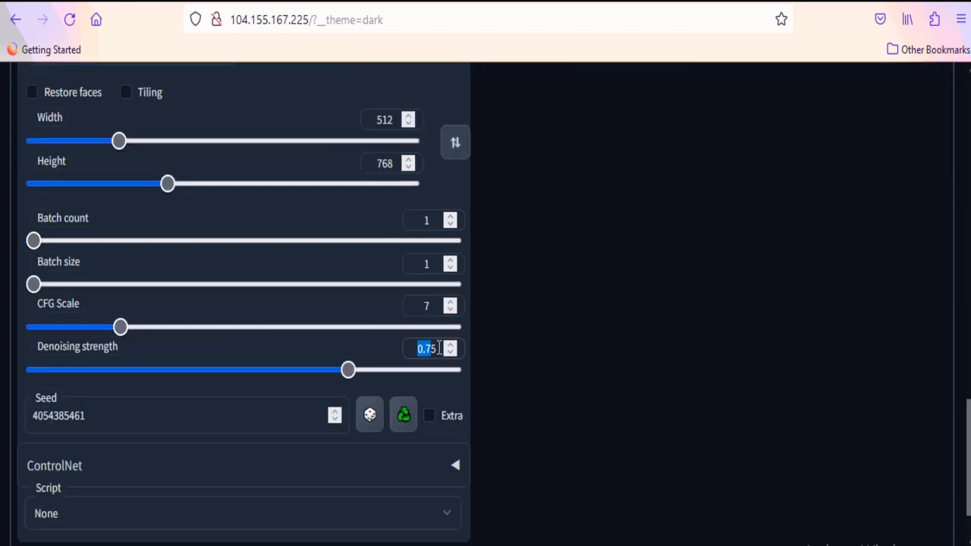
{"action": "left_click", "coordinate": [450, 261]}
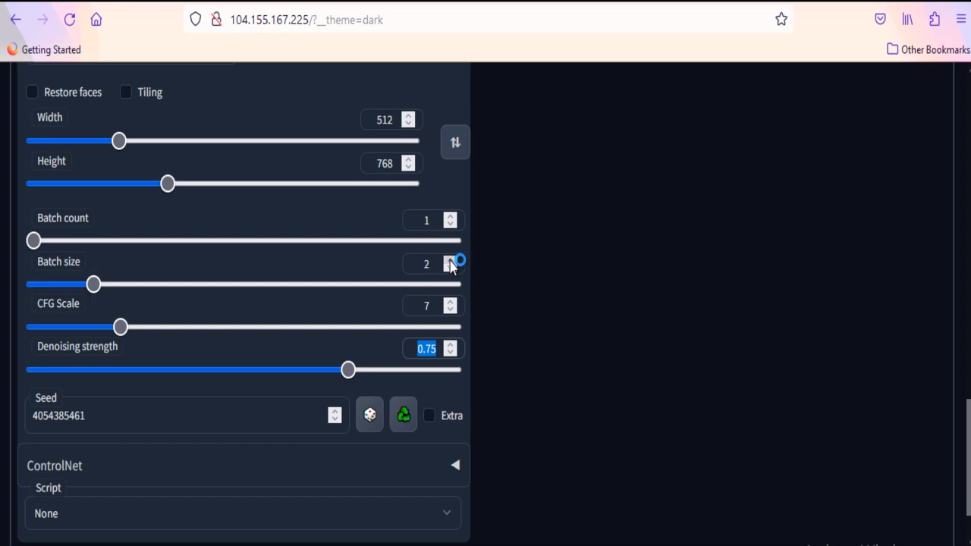
Step: Generate the inpainted portraits from the masked braids and enlarge the first variation
{"action": "scroll", "coordinate": [769, 226], "scroll_direction": "up", "scroll_amount": 15}
{"action": "left_click", "coordinate": [769, 226]}
{"action": "scroll", "coordinate": [632, 379], "scroll_direction": "down", "scroll_amount": 3}
{"action": "scroll", "coordinate": [633, 379], "scroll_direction": "down", "scroll_amount": 1}
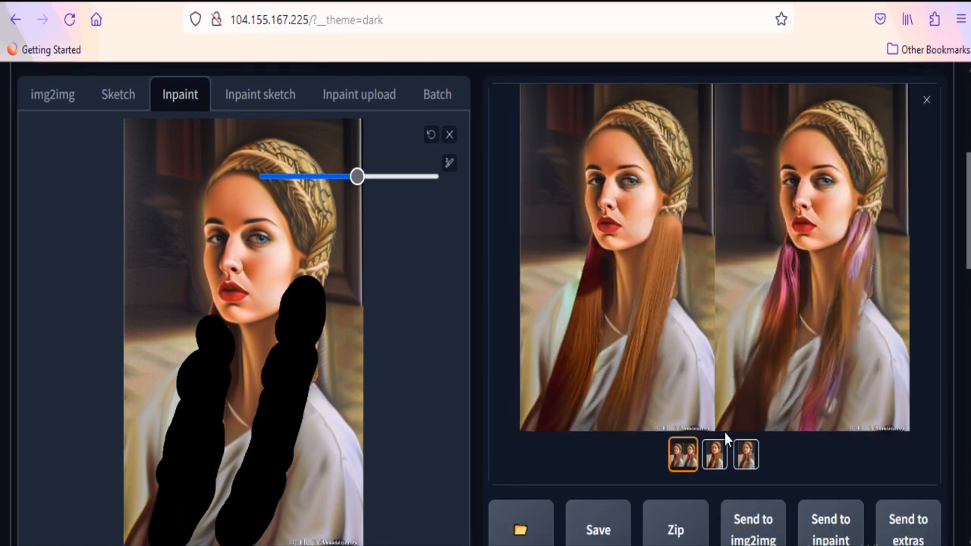
{"action": "left_click", "coordinate": [715, 454]}
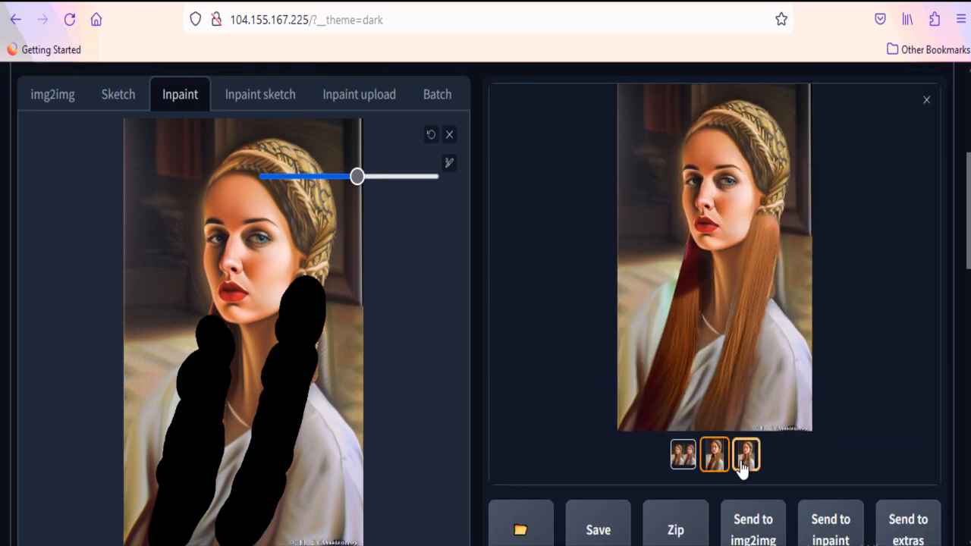
Step: Enlarge the second inpainted variation of the portrait
{"action": "left_click", "coordinate": [745, 457]}
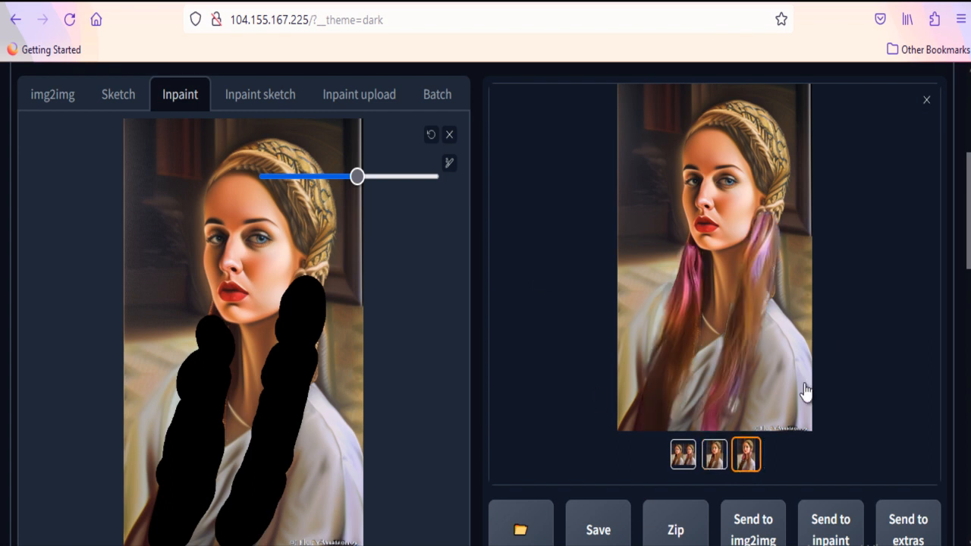
{"action": "scroll", "coordinate": [759, 324], "scroll_direction": "up", "scroll_amount": 1}
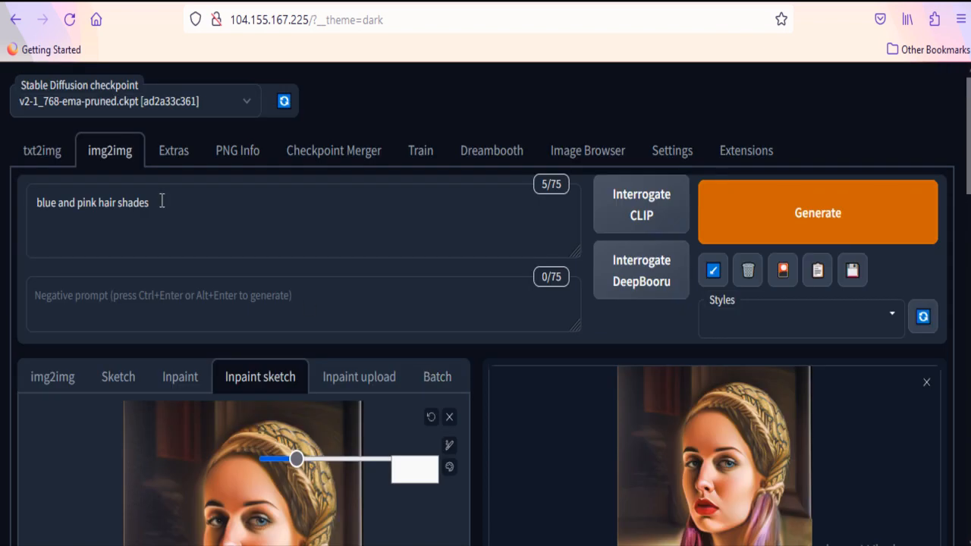
Step: Replace the prompt with "pearls and colorful beads decorative in hair"
{"action": "left_click_drag", "start_coordinate": [162, 200], "coordinate": [22, 196]}
{"action": "left_click", "coordinate": [23, 196]}
{"action": "left_click_drag", "start_coordinate": [160, 199], "coordinate": [22, 196]}
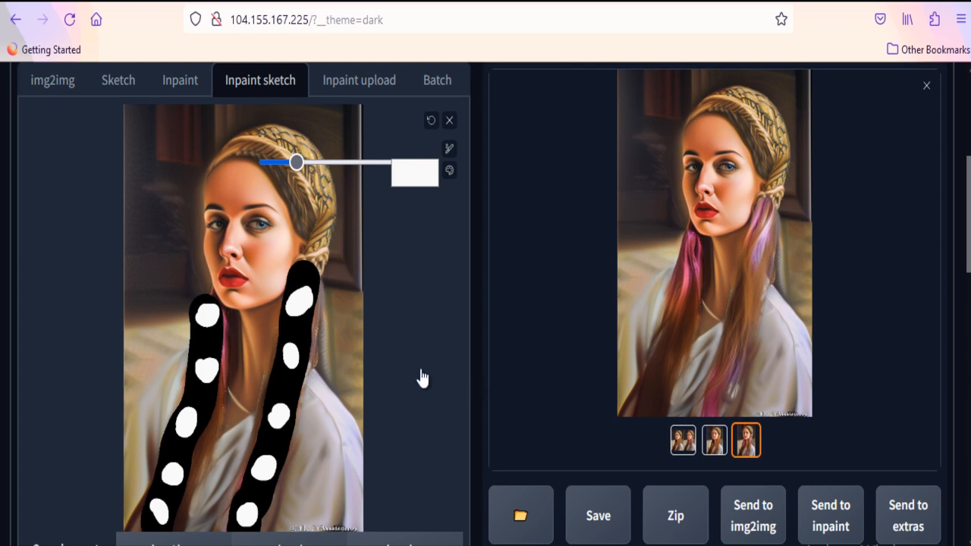
{"action": "scroll", "coordinate": [418, 379], "scroll_direction": "up", "scroll_amount": 5}
{"action": "left_click_drag", "start_coordinate": [160, 200], "coordinate": [23, 195]}
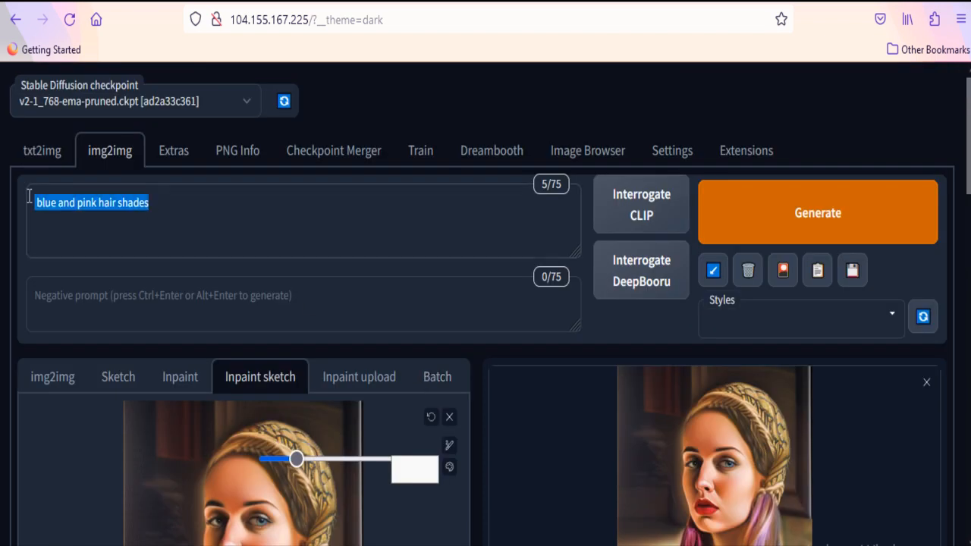
{"action": "type", "text": "pearls and "}
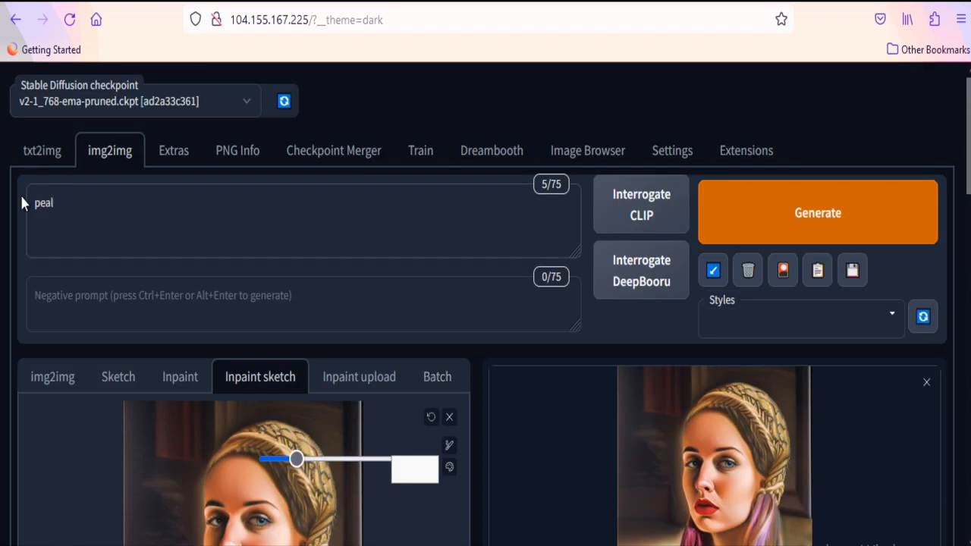
{"action": "type", "text": "beads in"}
{"action": "key", "text": "BackSpace"}
{"action": "key", "text": "BackSpace"}
{"action": "key", "text": "BackSpace"}
{"action": "key", "text": "BackSpace"}
{"action": "key", "text": "BackSpace"}
{"action": "key", "text": "BackSpace"}
{"action": "key", "text": "BackSpace"}
{"action": "key", "text": "BackSpace"}
{"action": "key", "text": "BackSpace"}
Step: Set the mask mode to Inpaint not masked and the masked content to latent noise
{"action": "scroll", "coordinate": [20, 193], "scroll_direction": "down", "scroll_amount": 4}
{"action": "scroll", "coordinate": [157, 322], "scroll_direction": "down", "scroll_amount": 5}
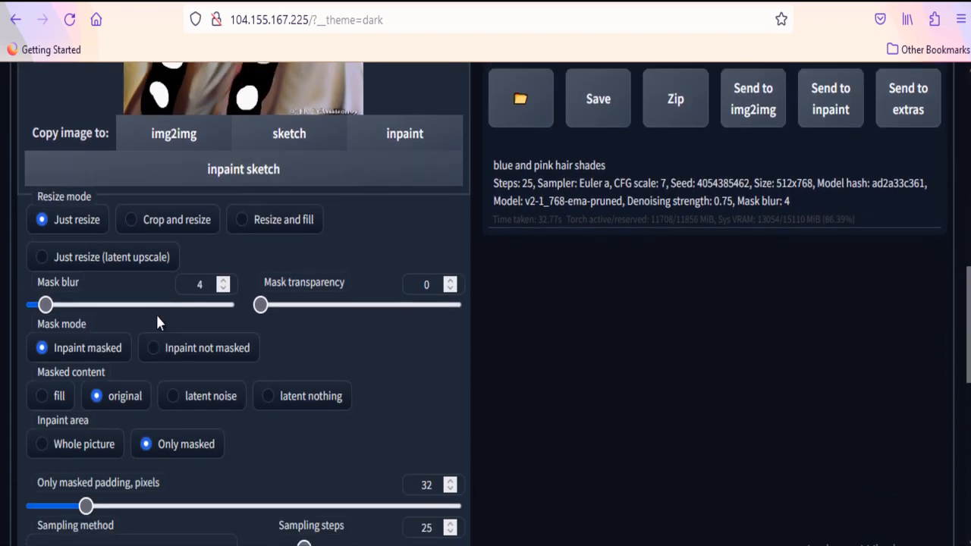
{"action": "scroll", "coordinate": [157, 315], "scroll_direction": "down", "scroll_amount": 2}
{"action": "scroll", "coordinate": [235, 256], "scroll_direction": "down", "scroll_amount": 3}
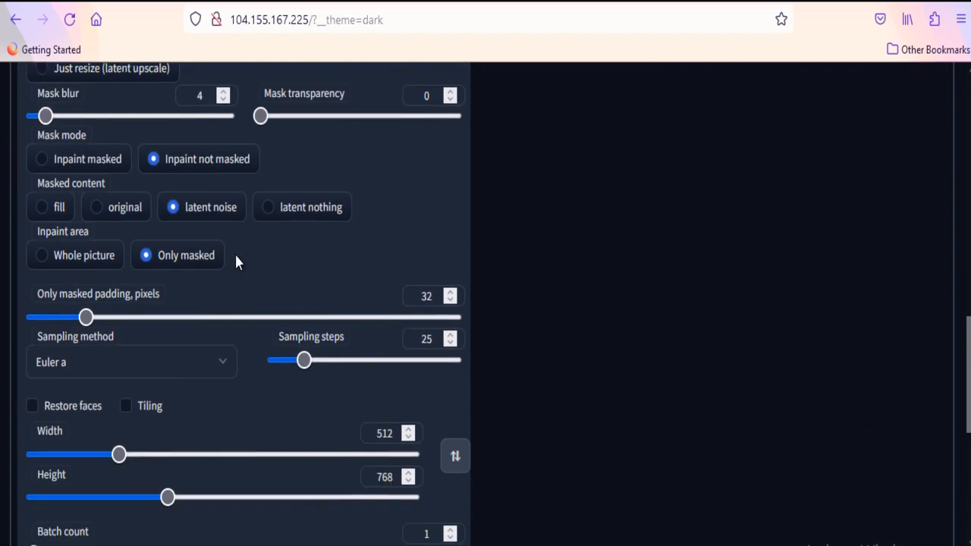
{"action": "scroll", "coordinate": [235, 257], "scroll_direction": "down", "scroll_amount": 5}
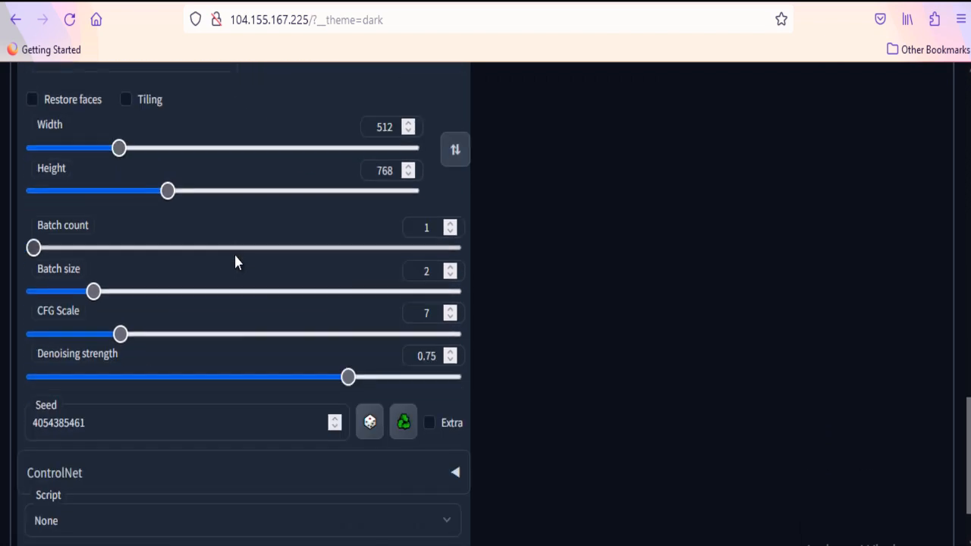
Step: Generate portraits from the inpaint sketch over the braids and enlarge the first variation
{"action": "scroll", "coordinate": [235, 258], "scroll_direction": "up", "scroll_amount": 15}
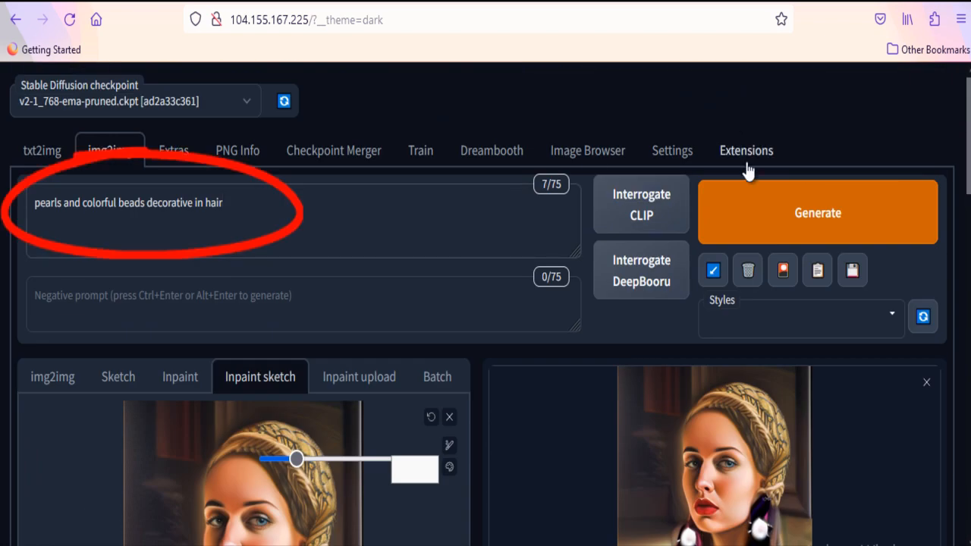
{"action": "left_click", "coordinate": [769, 210]}
{"action": "scroll", "coordinate": [597, 221], "scroll_direction": "down", "scroll_amount": 3}
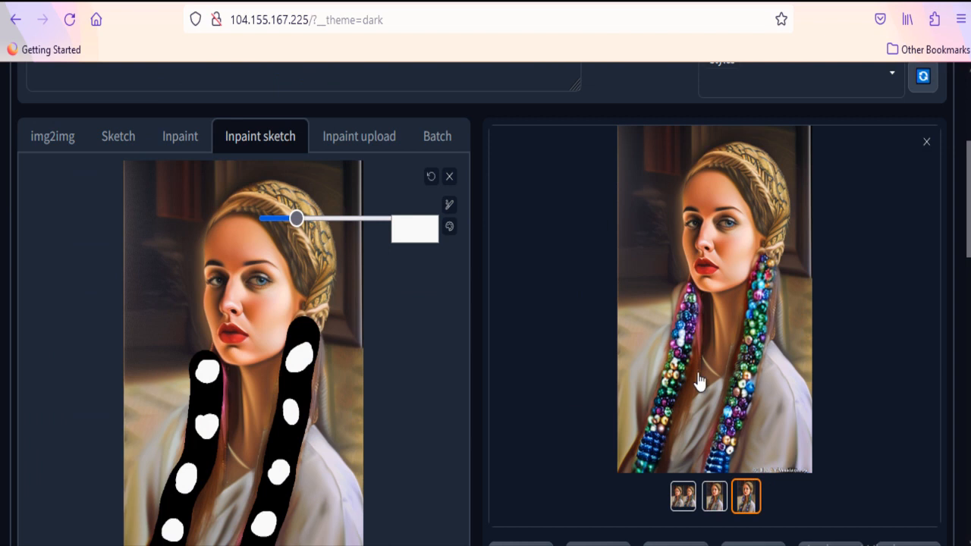
{"action": "left_click", "coordinate": [715, 500]}
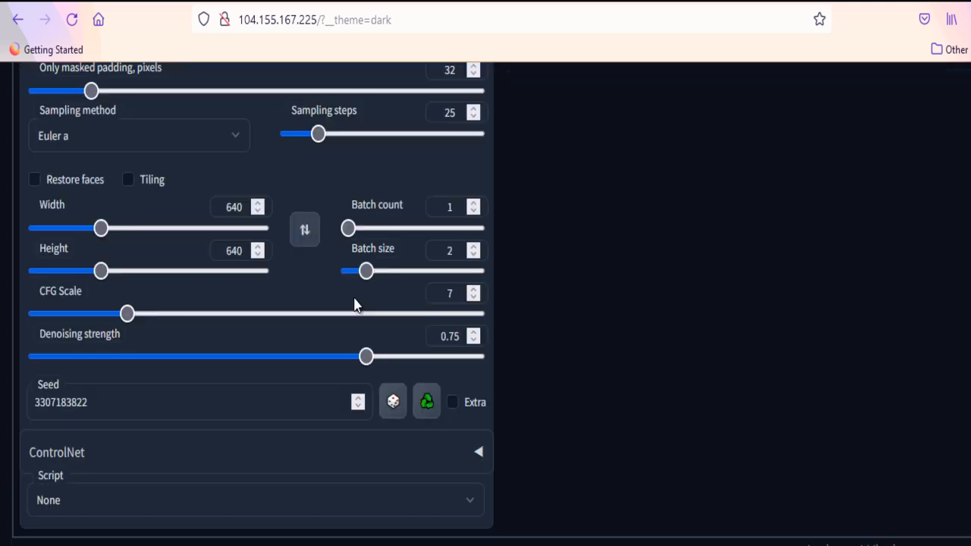
Step: Open the img2img batch mode and review its directory fields, resize modes and generation settings
{"action": "scroll", "coordinate": [355, 304], "scroll_direction": "up", "scroll_amount": 10}
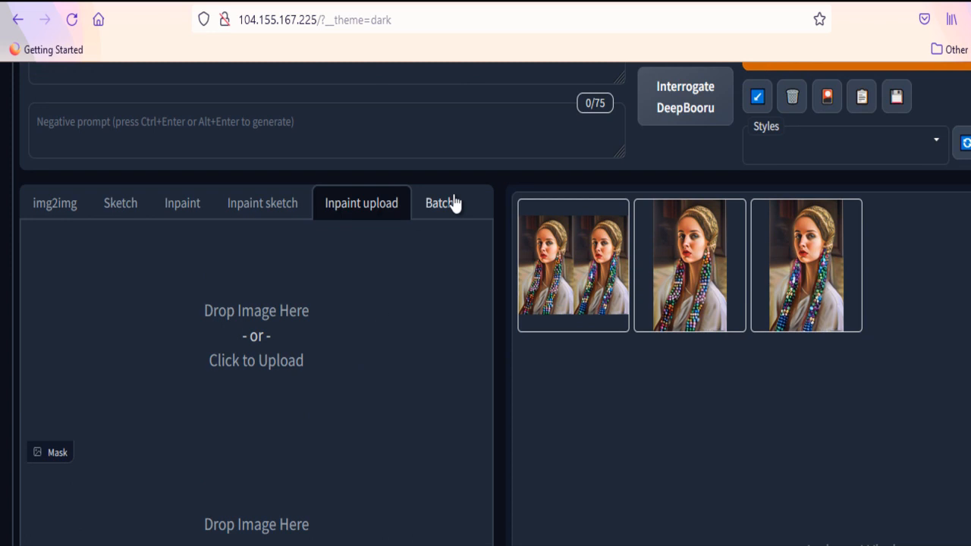
{"action": "left_click", "coordinate": [451, 201]}
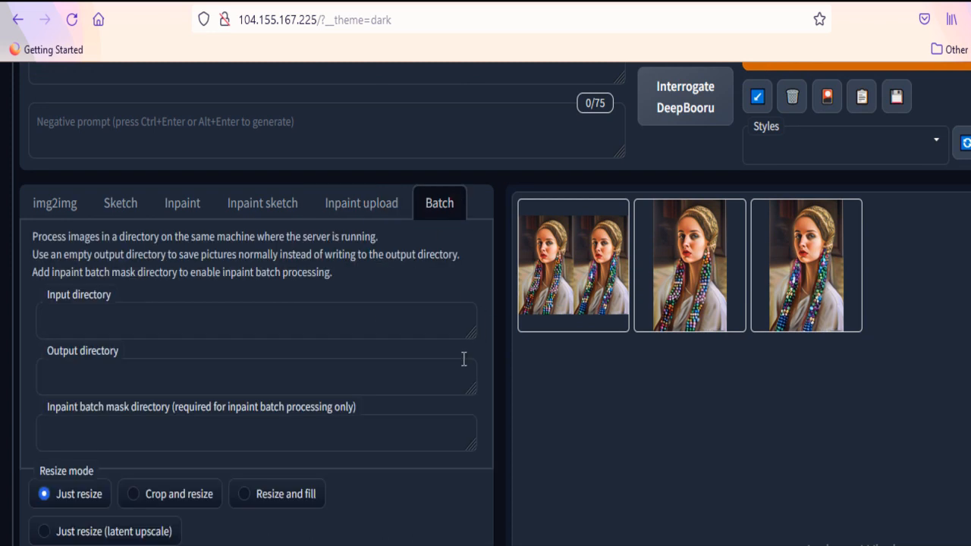
{"action": "scroll", "coordinate": [463, 359], "scroll_direction": "down", "scroll_amount": 3}
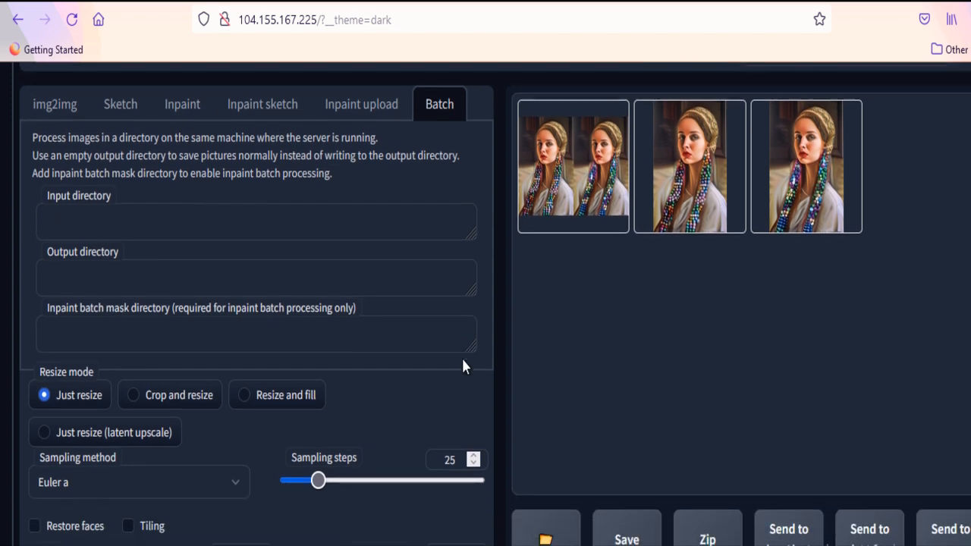
{"action": "scroll", "coordinate": [464, 367], "scroll_direction": "down", "scroll_amount": 1}
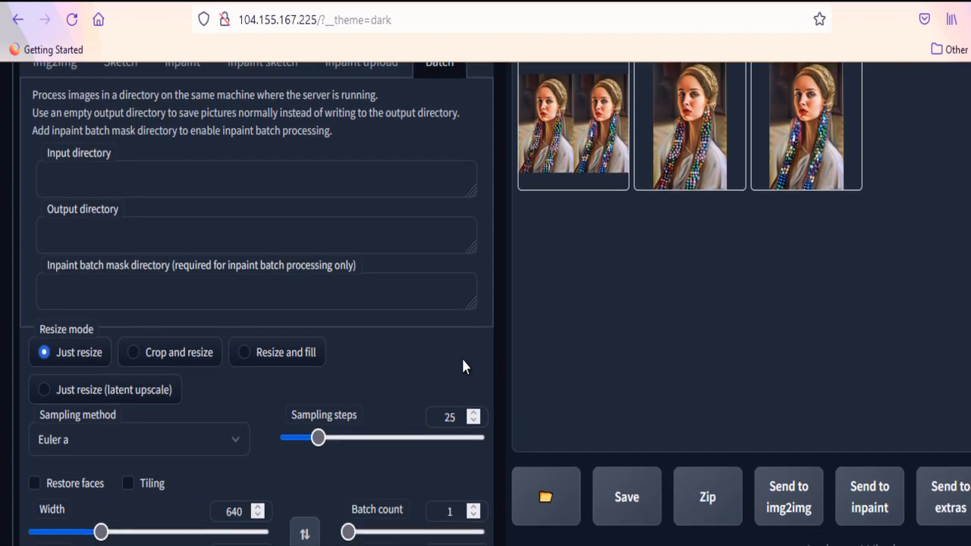
{"action": "scroll", "coordinate": [452, 359], "scroll_direction": "down", "scroll_amount": 3}
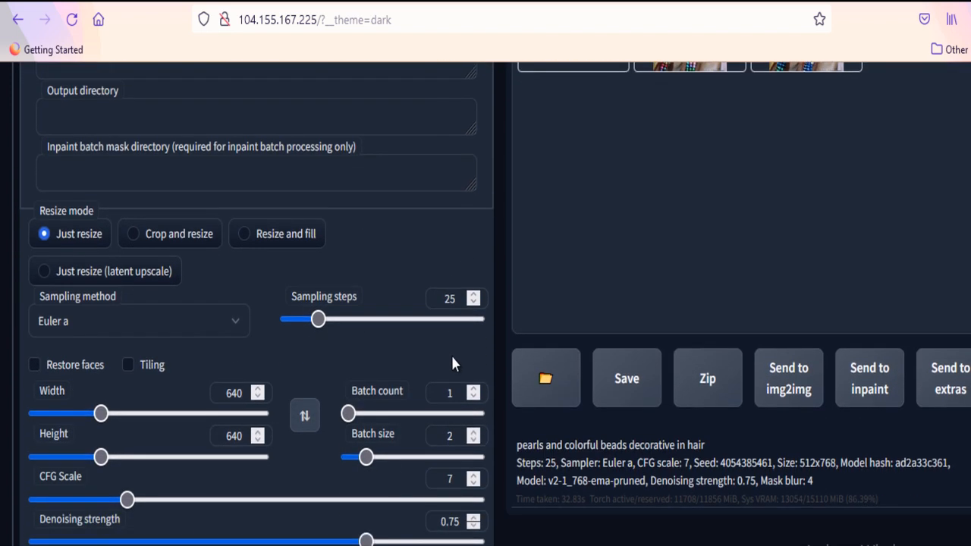
{"action": "scroll", "coordinate": [452, 360], "scroll_direction": "up", "scroll_amount": 3}
{"action": "scroll", "coordinate": [450, 354], "scroll_direction": "up", "scroll_amount": 2}
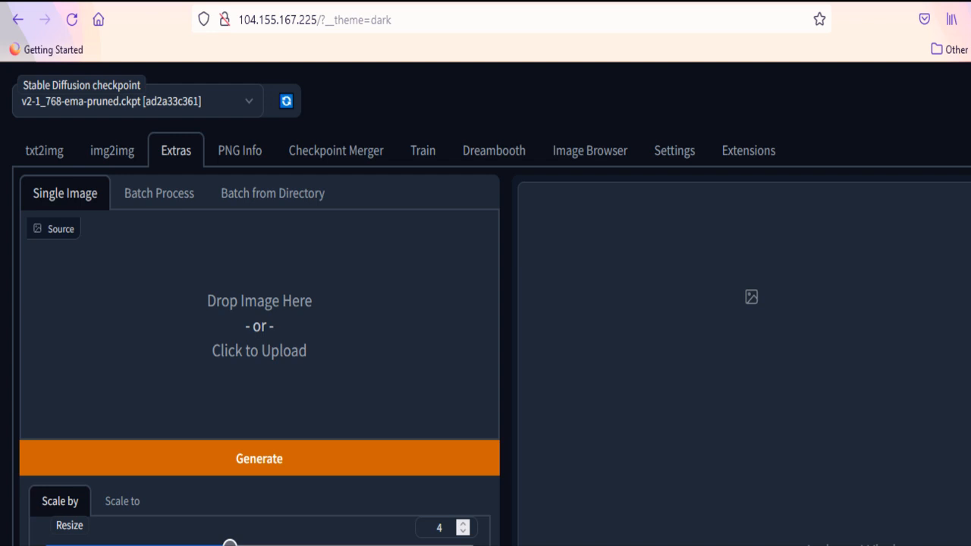
Step: Load the planet image as the single source in Extras and compare the Scale by and Scale to resize options
{"action": "scroll", "coordinate": [252, 326], "scroll_direction": "down", "scroll_amount": 4}
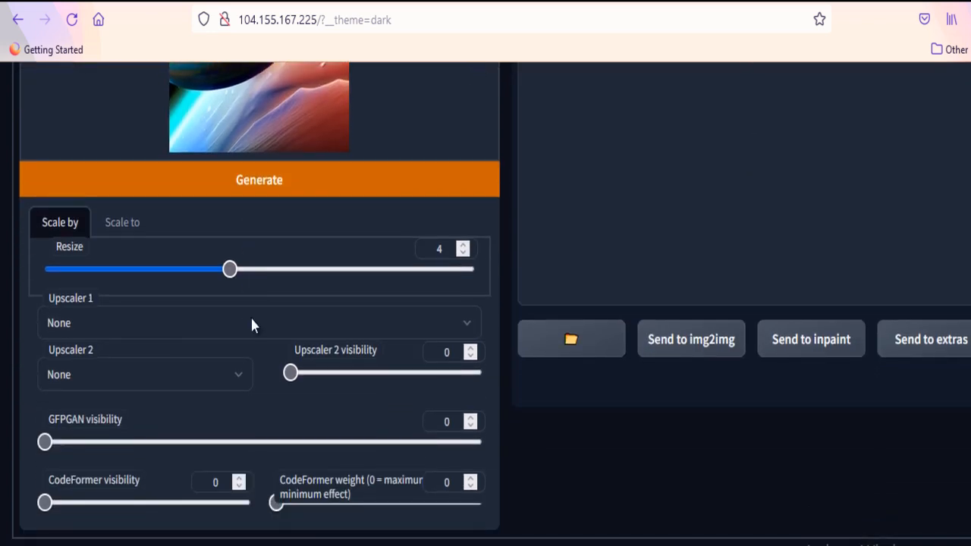
{"action": "scroll", "coordinate": [253, 325], "scroll_direction": "up", "scroll_amount": 4}
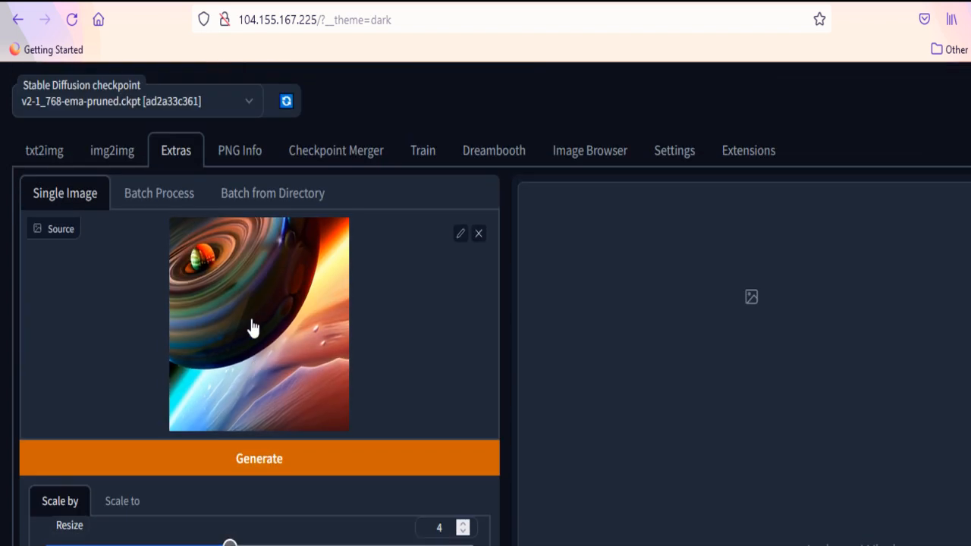
{"action": "scroll", "coordinate": [253, 326], "scroll_direction": "down", "scroll_amount": 4}
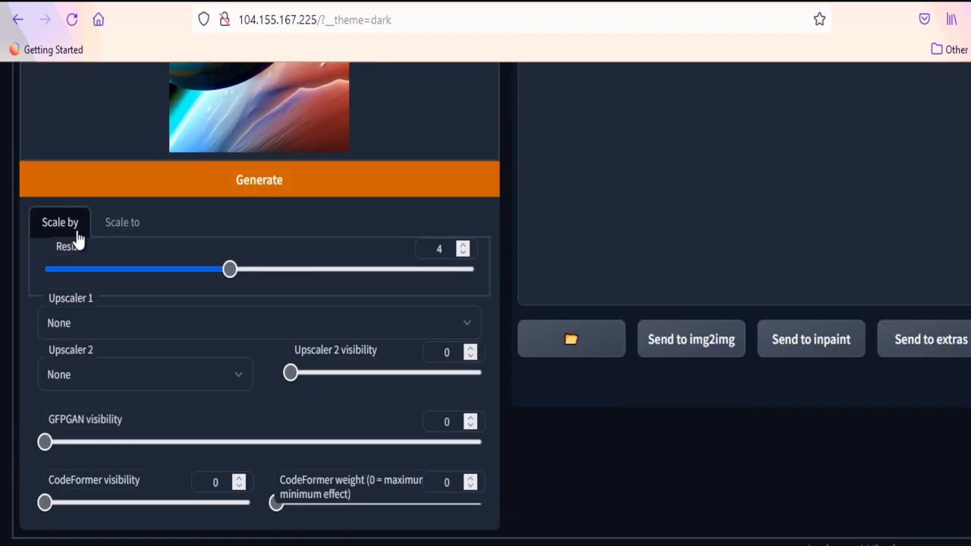
{"action": "left_click", "coordinate": [133, 225]}
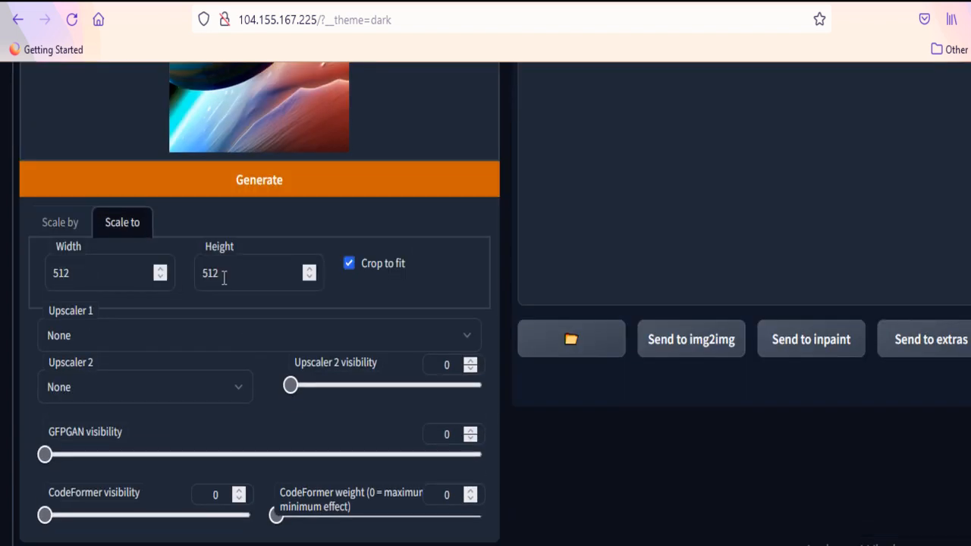
{"action": "left_click", "coordinate": [65, 230]}
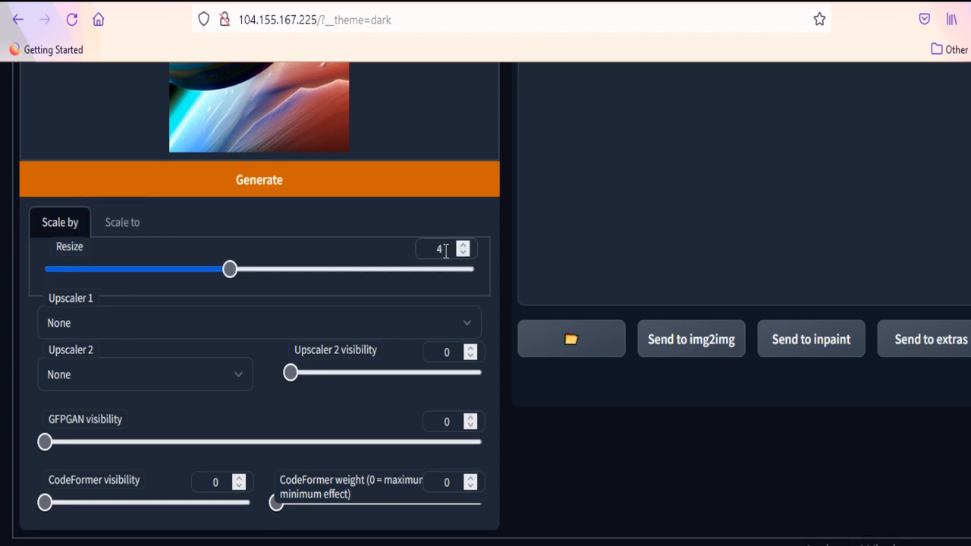
Step: Choose ESRGAN_4x as the first upscaler and generate the upscaled planet image
{"action": "left_click", "coordinate": [126, 326]}
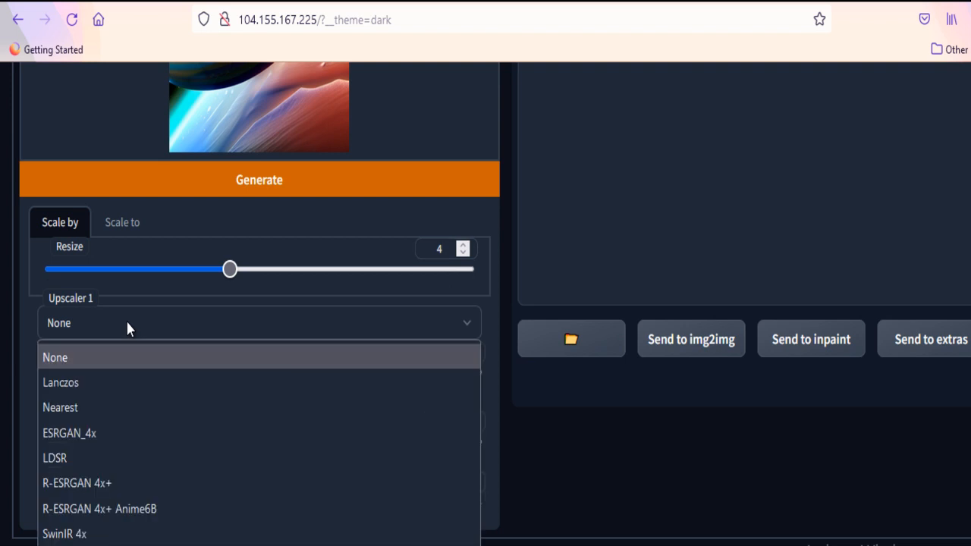
{"action": "left_click", "coordinate": [73, 434]}
{"action": "scroll", "coordinate": [265, 466], "scroll_direction": "up", "scroll_amount": 4}
{"action": "left_click", "coordinate": [265, 468]}
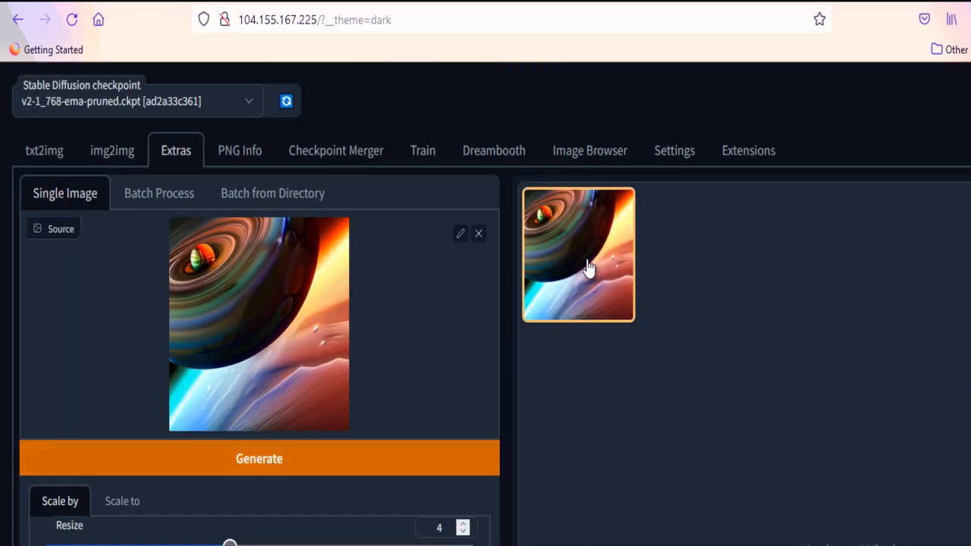
Step: Open the upscaled planet image in a separate browser tab, inspect its detail at full size and close it
{"action": "right_click", "coordinate": [587, 254]}
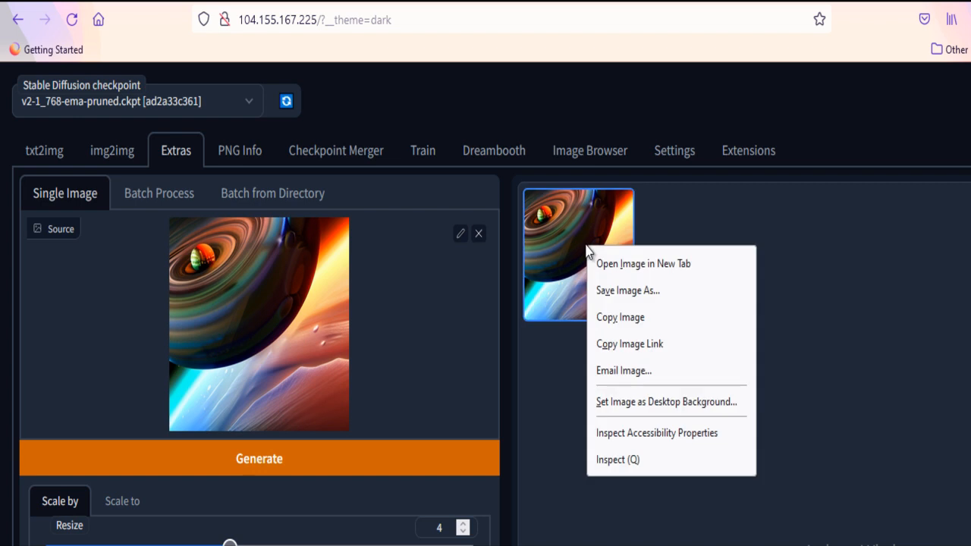
{"action": "left_click", "coordinate": [646, 264]}
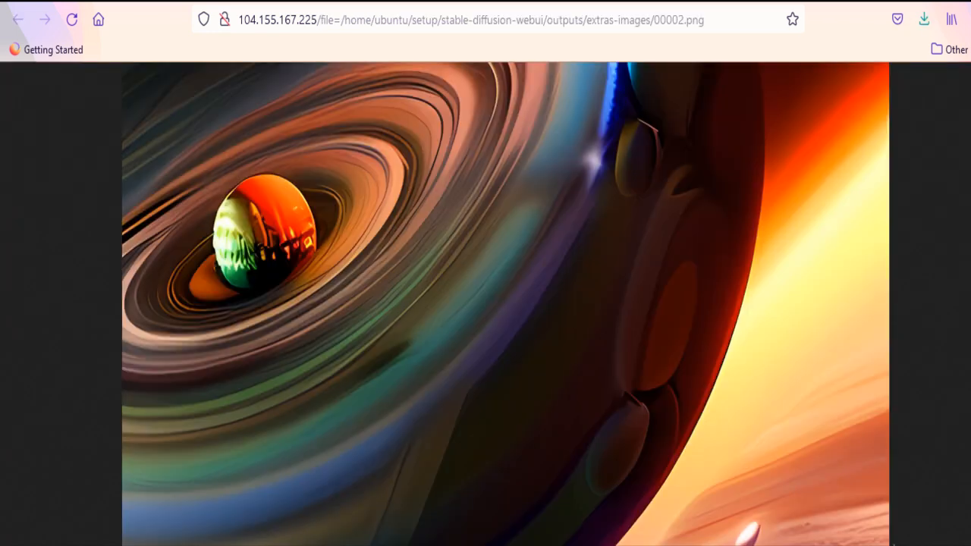
{"action": "scroll", "coordinate": [506, 304], "scroll_direction": "down", "scroll_amount": 5}
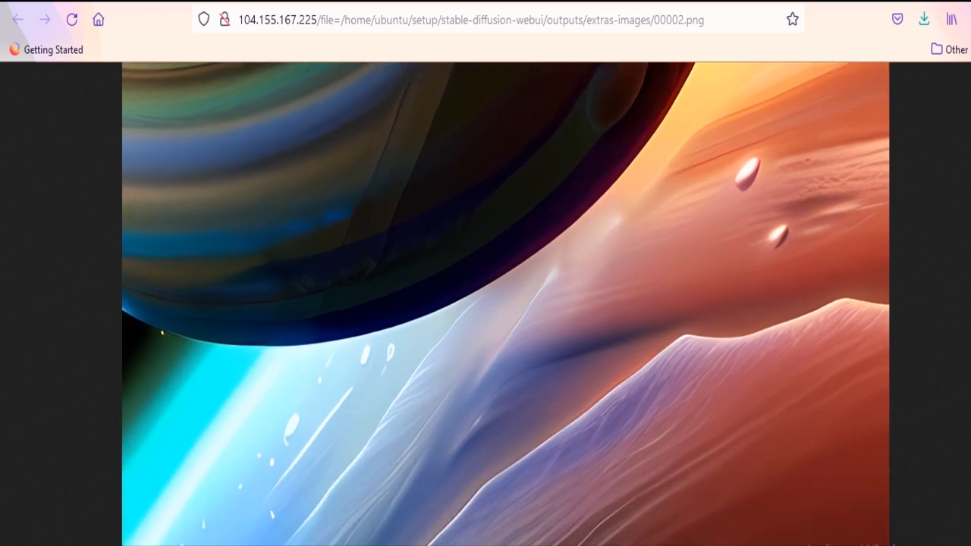
{"action": "key", "text": "ctrl+w"}
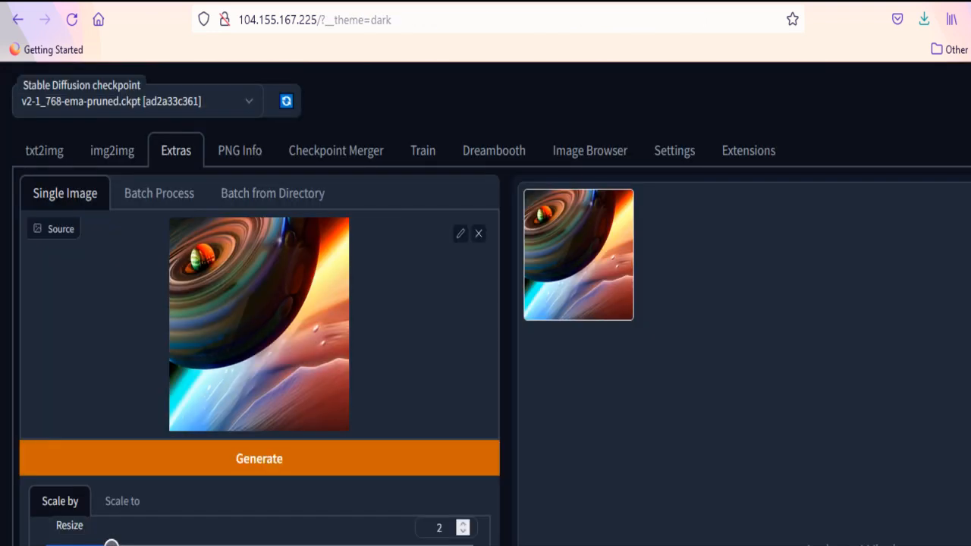
Step: Keep ESRGAN_4x as the first upscaler and None as the second, and set the Upscaler 2 visibility to 0.175
{"action": "scroll", "coordinate": [486, 303], "scroll_direction": "down", "scroll_amount": 3}
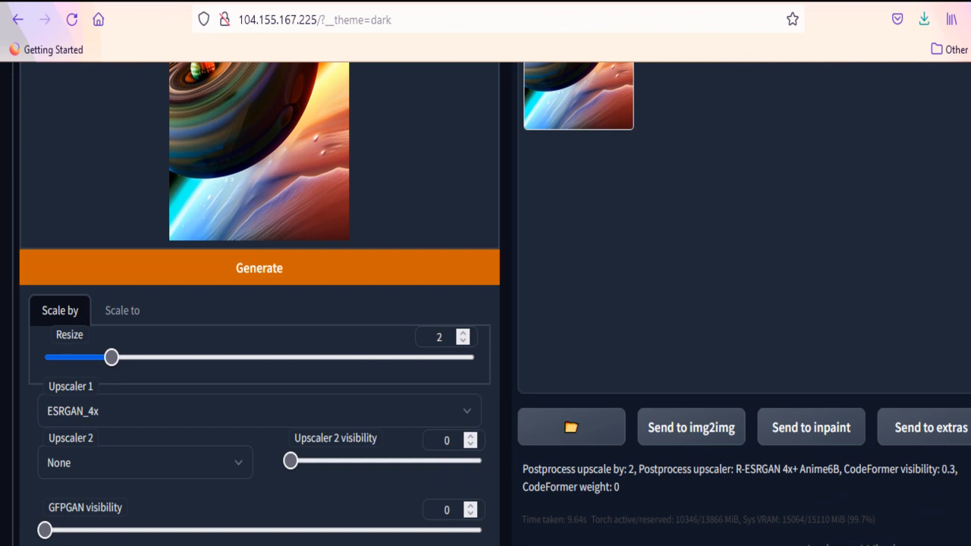
{"action": "scroll", "coordinate": [485, 304], "scroll_direction": "down", "scroll_amount": 2}
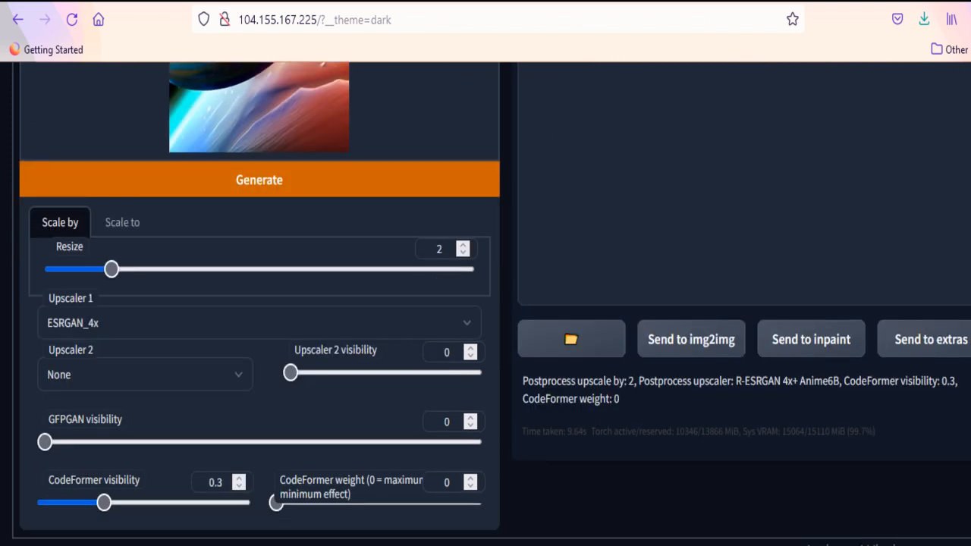
{"action": "left_click", "coordinate": [259, 323]}
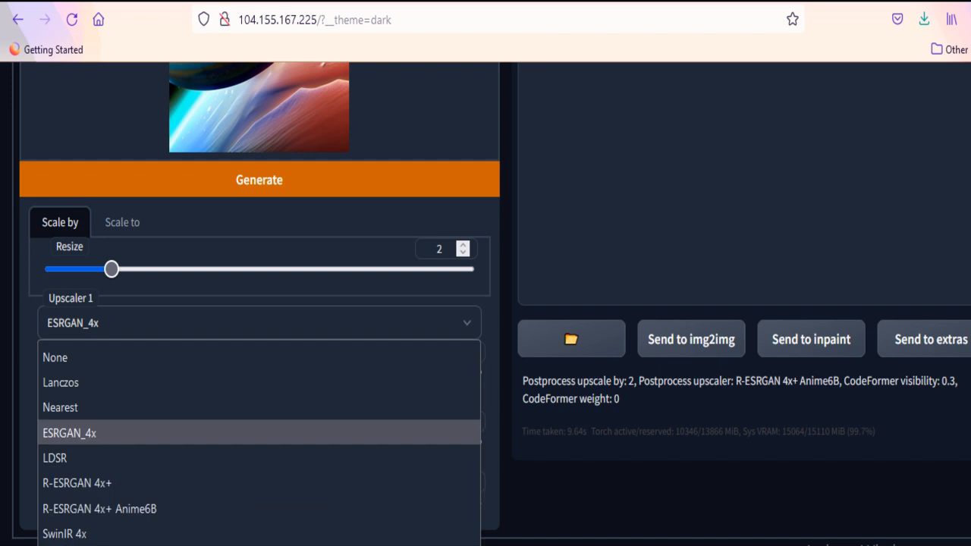
{"action": "left_click", "coordinate": [151, 433]}
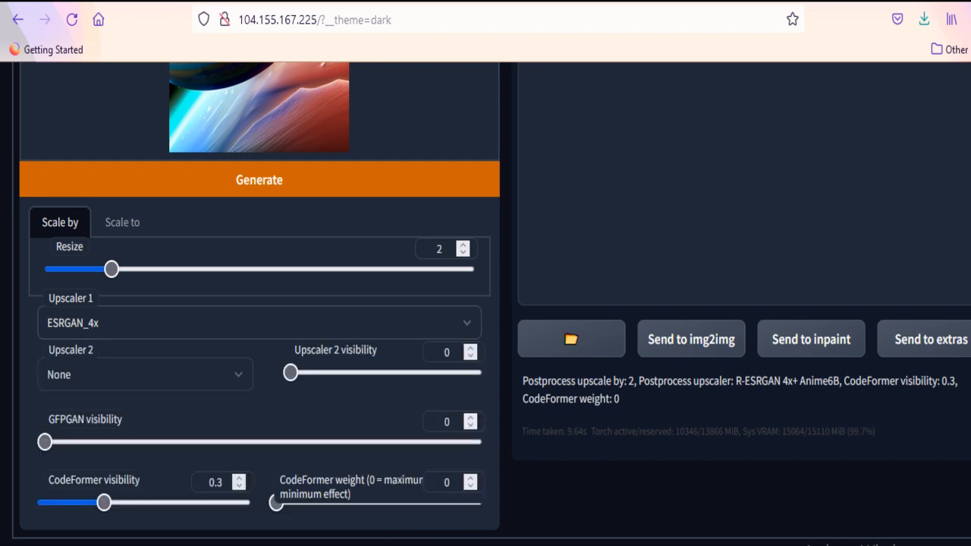
{"action": "left_click", "coordinate": [145, 375]}
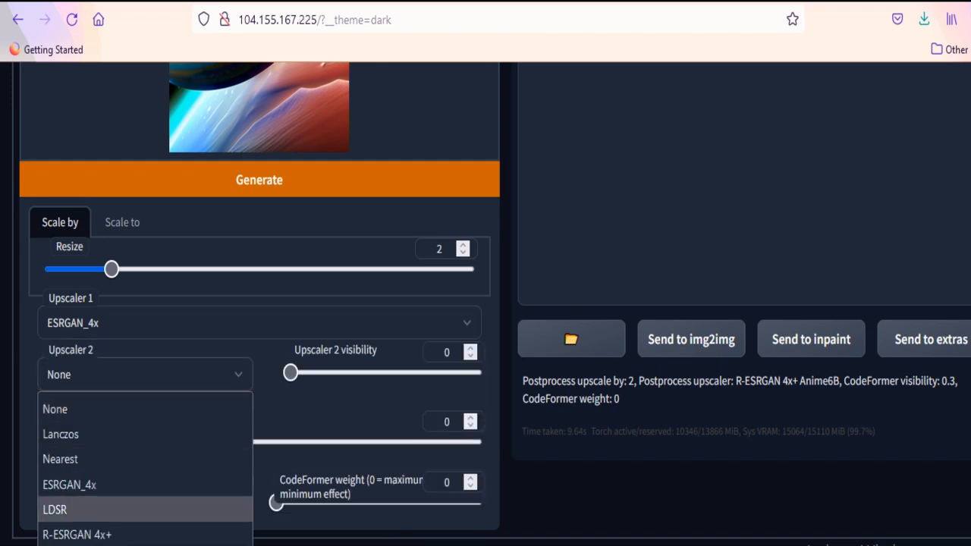
{"action": "left_click", "coordinate": [341, 396]}
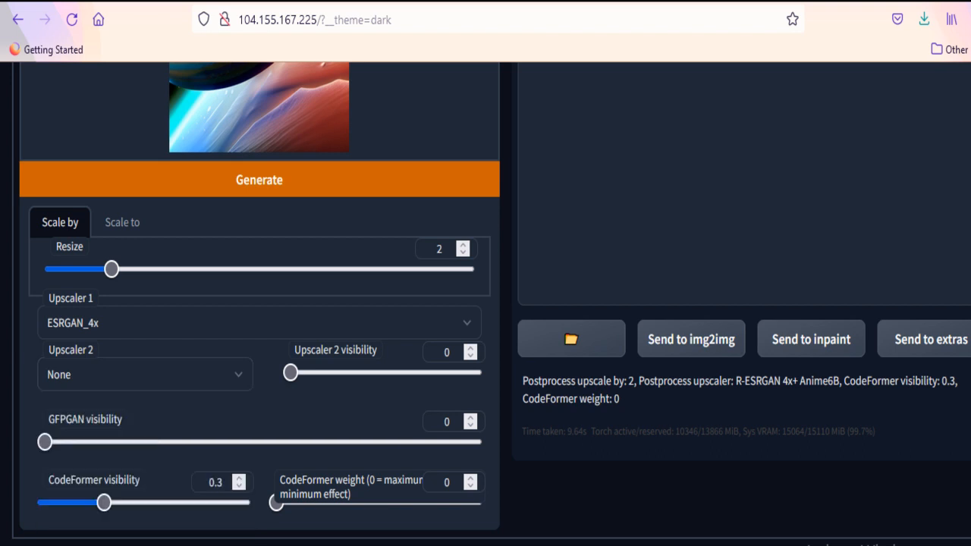
{"action": "left_click", "coordinate": [322, 373]}
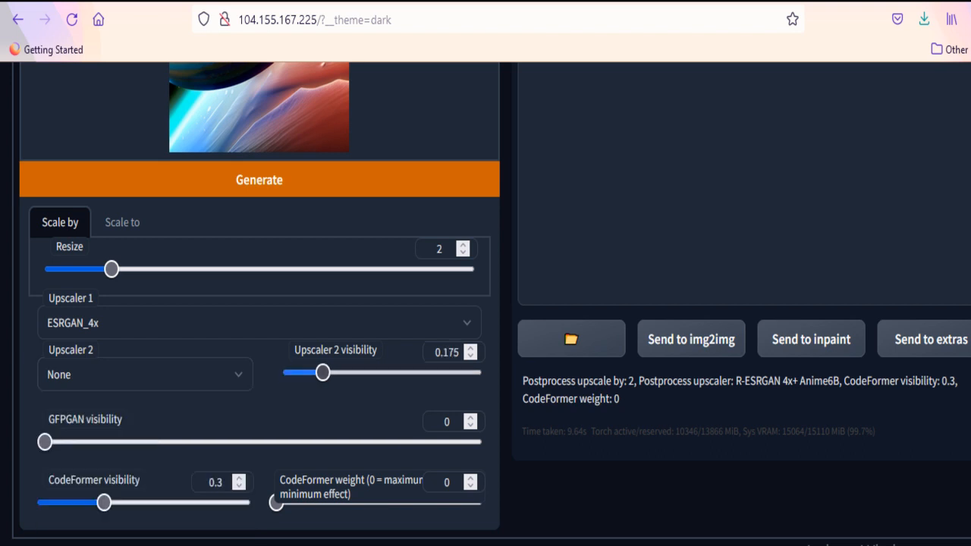
Step: Set the Upscaler 2 visibility to 0.335, choose Lanczos as the second upscaler, and set the CodeFormer visibility to 0
{"action": "left_click", "coordinate": [352, 372]}
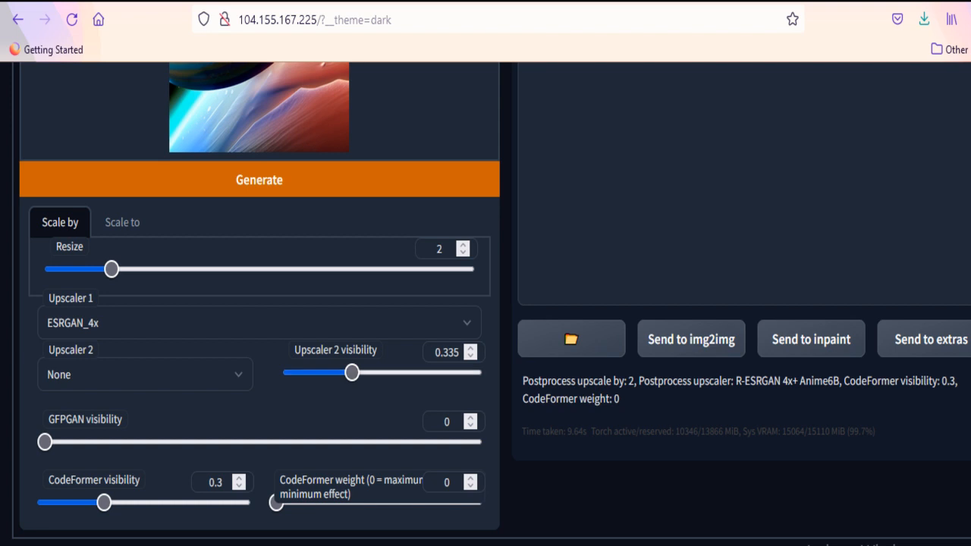
{"action": "left_click", "coordinate": [144, 374]}
{"action": "left_click", "coordinate": [64, 416]}
{"action": "left_click_drag", "start_coordinate": [104, 502], "coordinate": [42, 502]}
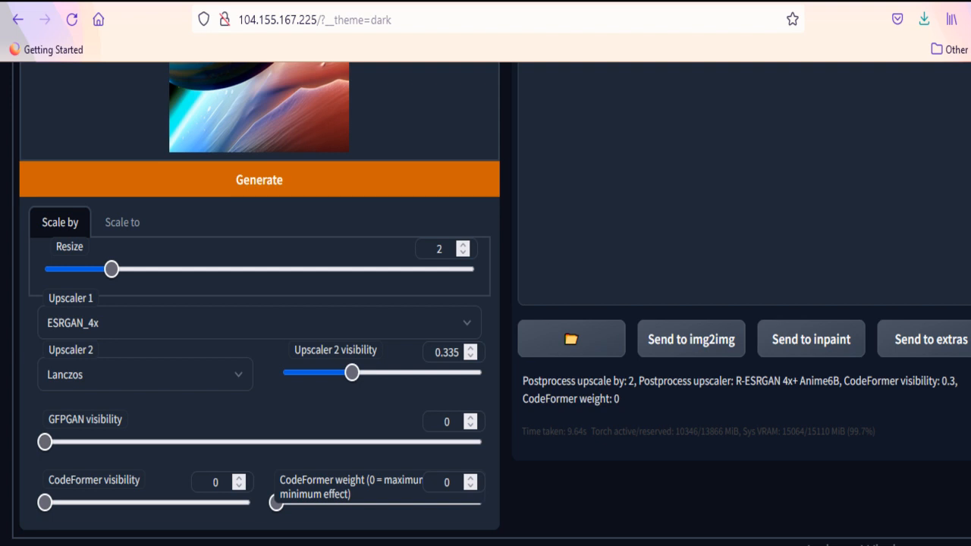
Step: Examine the CodeFormer visibility and CodeFormer weight options in the Extras settings
{"action": "left_click_drag", "start_coordinate": [49, 479], "coordinate": [352, 494]}
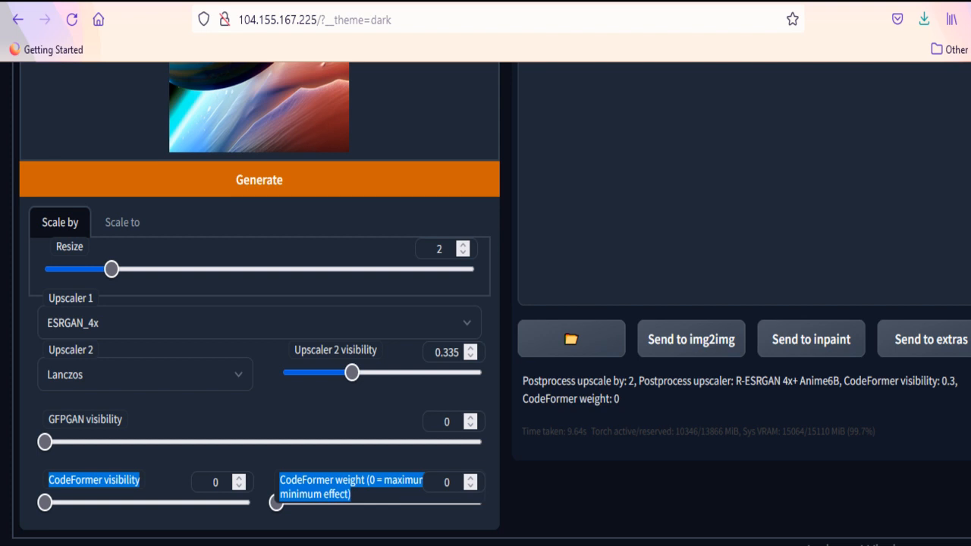
{"action": "left_click", "coordinate": [357, 494]}
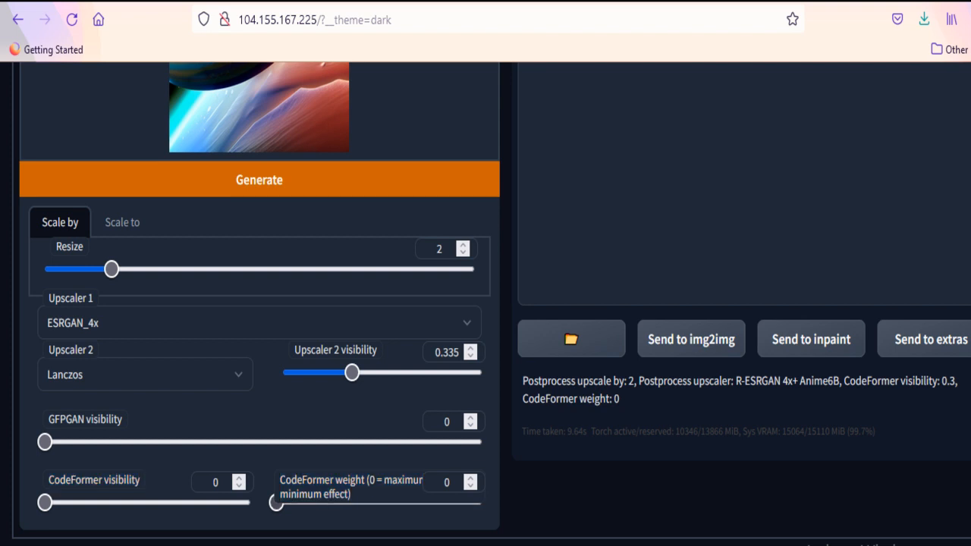
{"action": "left_click_drag", "start_coordinate": [364, 496], "coordinate": [266, 464]}
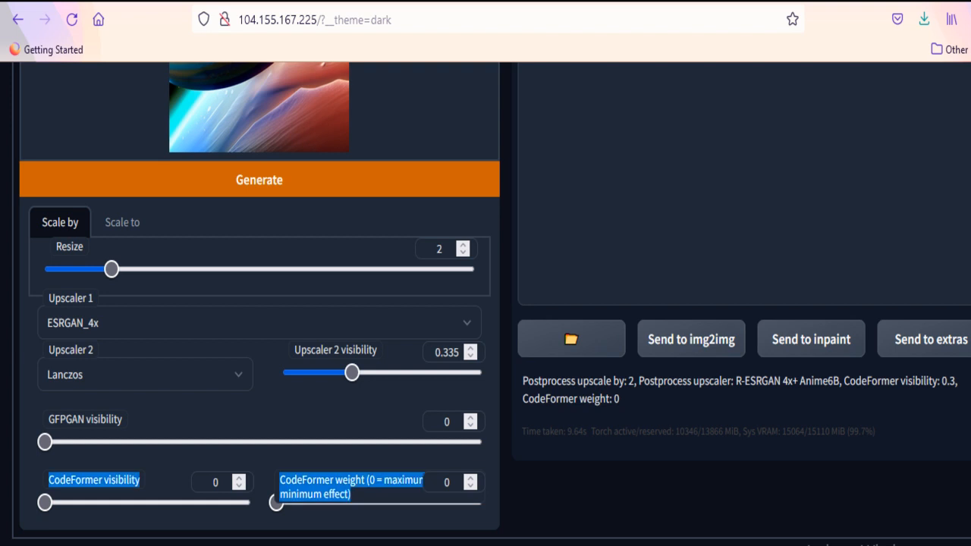
{"action": "left_click", "coordinate": [266, 464]}
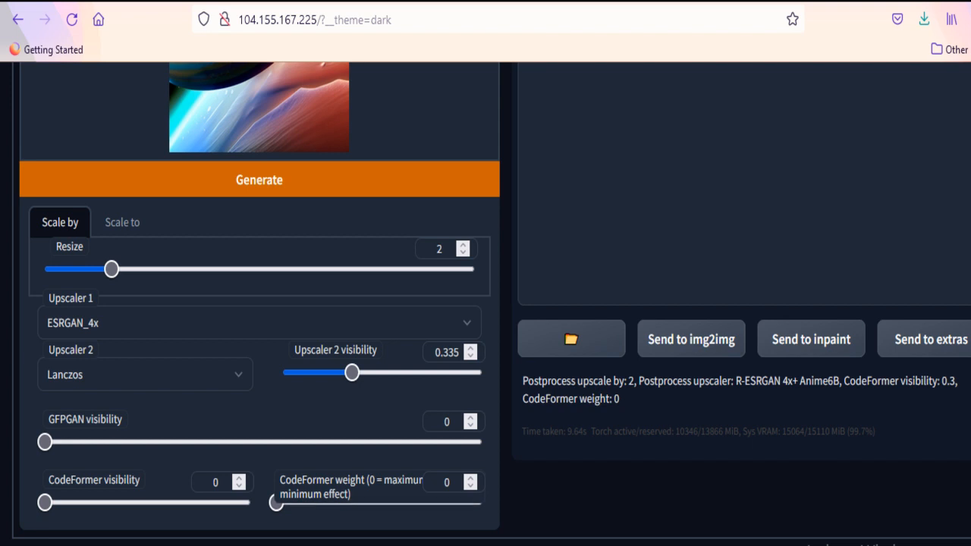
{"action": "left_click_drag", "start_coordinate": [266, 464], "coordinate": [364, 503]}
{"action": "left_click", "coordinate": [364, 520]}
Step: Load the upscaled planet image in PNG Info and read its embedded generation parameters
{"action": "scroll", "coordinate": [486, 304], "scroll_direction": "up", "scroll_amount": 4}
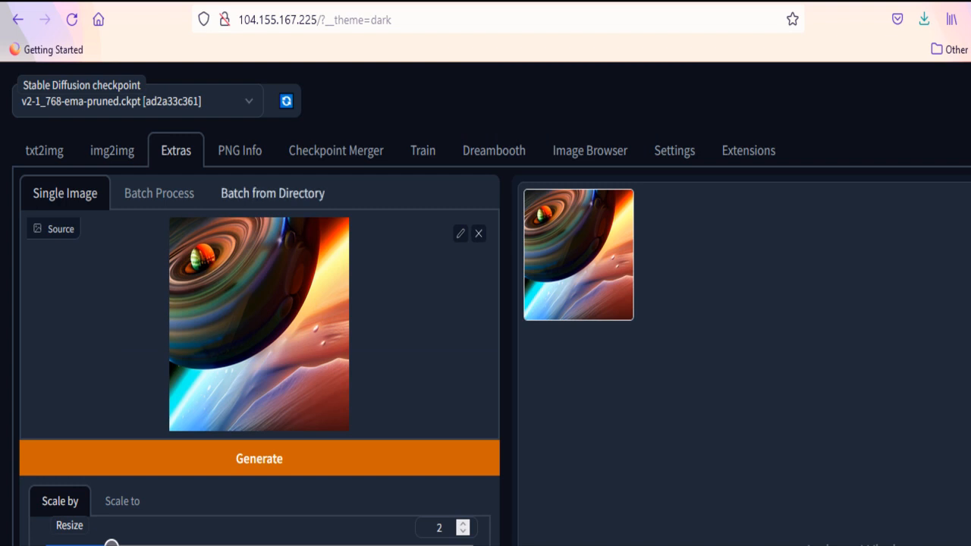
{"action": "left_click", "coordinate": [239, 150]}
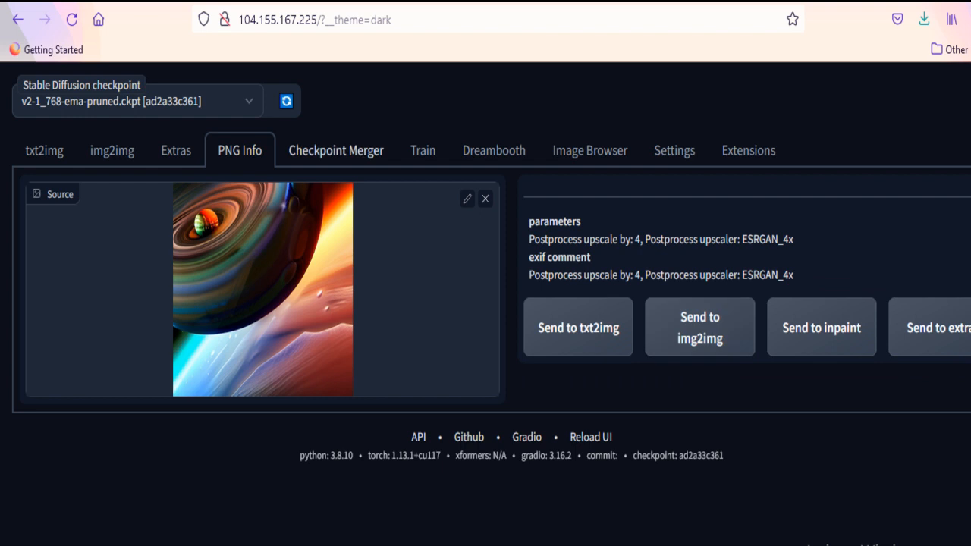
Step: Review the Checkpoint Merger options and choose v2-1_768-ema-pruned.ckpt as the Primary model (A)
{"action": "left_click", "coordinate": [336, 150]}
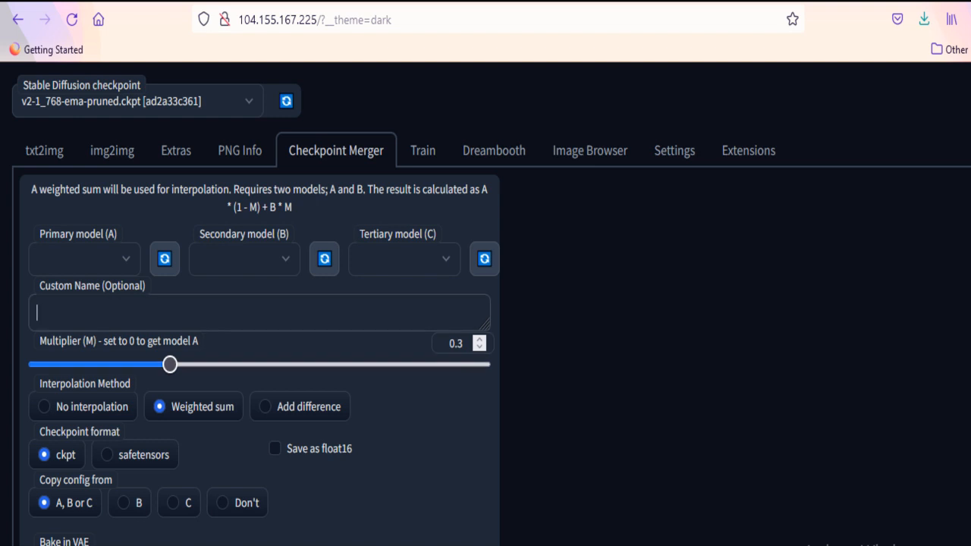
{"action": "scroll", "coordinate": [485, 304], "scroll_direction": "down", "scroll_amount": 3}
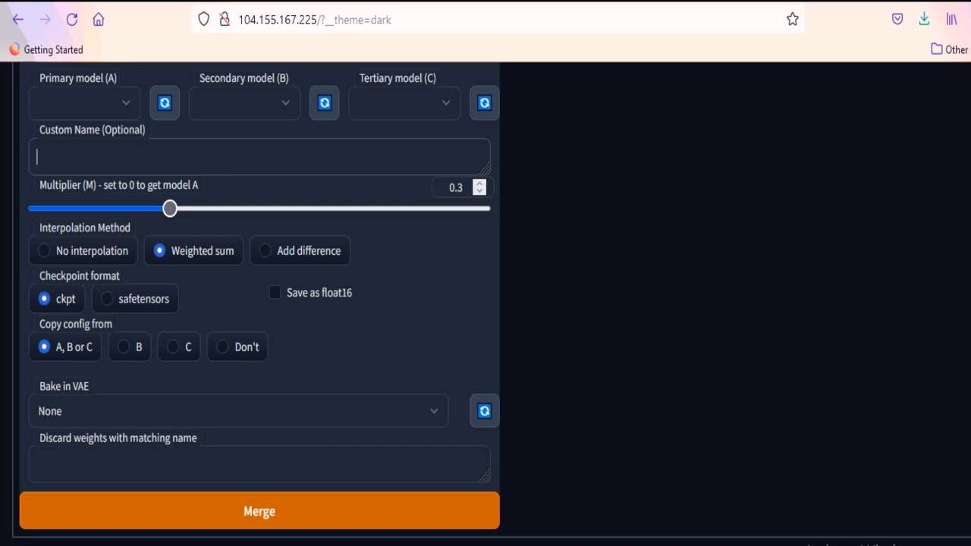
{"action": "scroll", "coordinate": [485, 304], "scroll_direction": "up", "scroll_amount": 2}
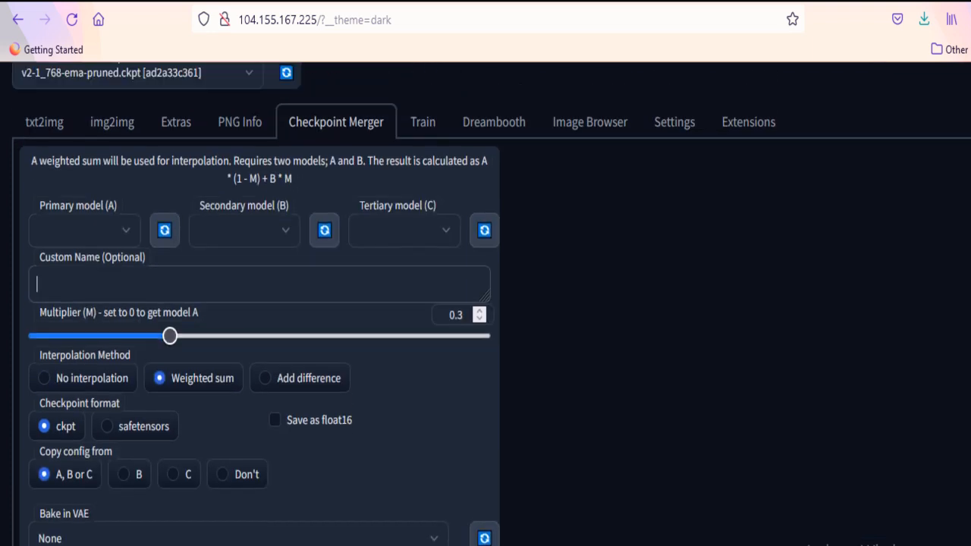
{"action": "scroll", "coordinate": [485, 303], "scroll_direction": "down", "scroll_amount": 2}
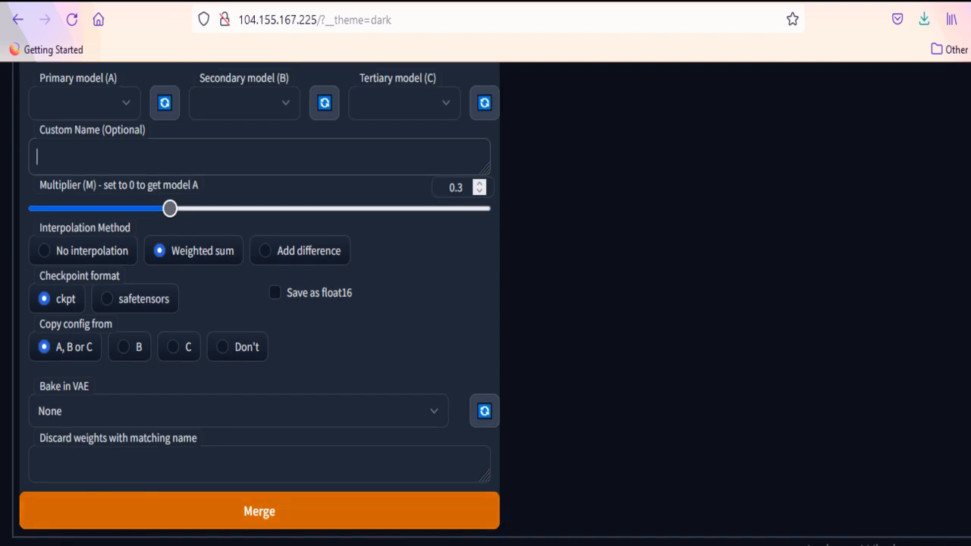
{"action": "scroll", "coordinate": [349, 420], "scroll_direction": "up", "scroll_amount": 3}
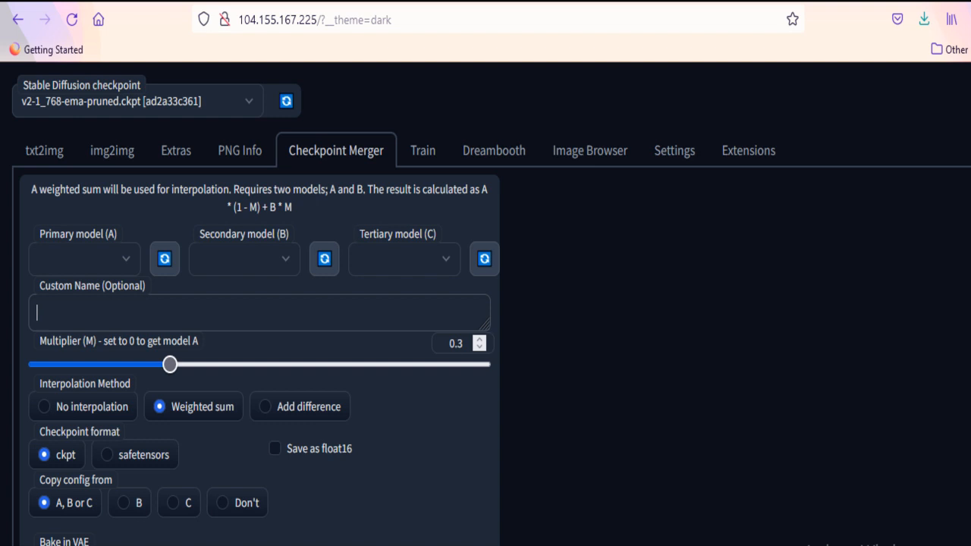
{"action": "left_click", "coordinate": [85, 259]}
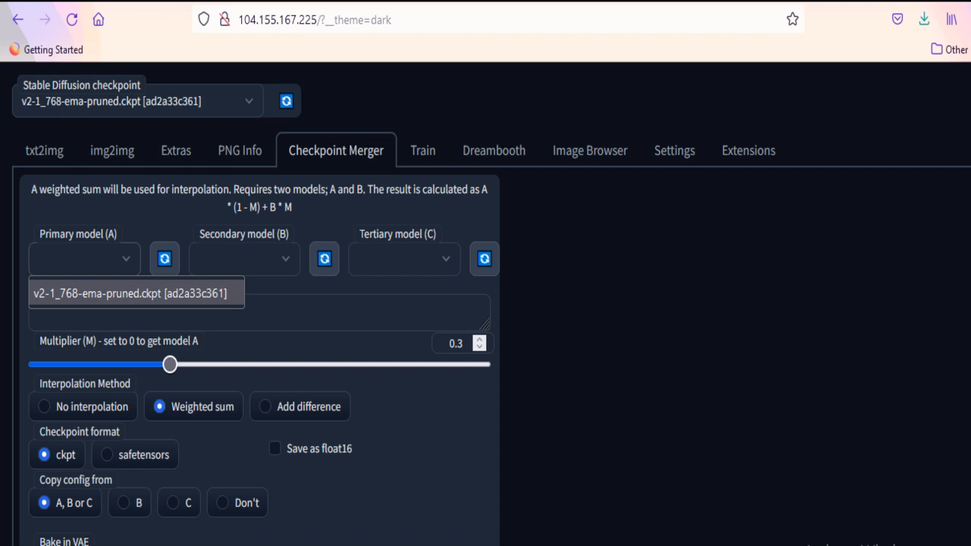
{"action": "left_click", "coordinate": [129, 294]}
Step: View the training options and examine the Saving images/grids settings through to the end of the page
{"action": "left_click", "coordinate": [422, 150]}
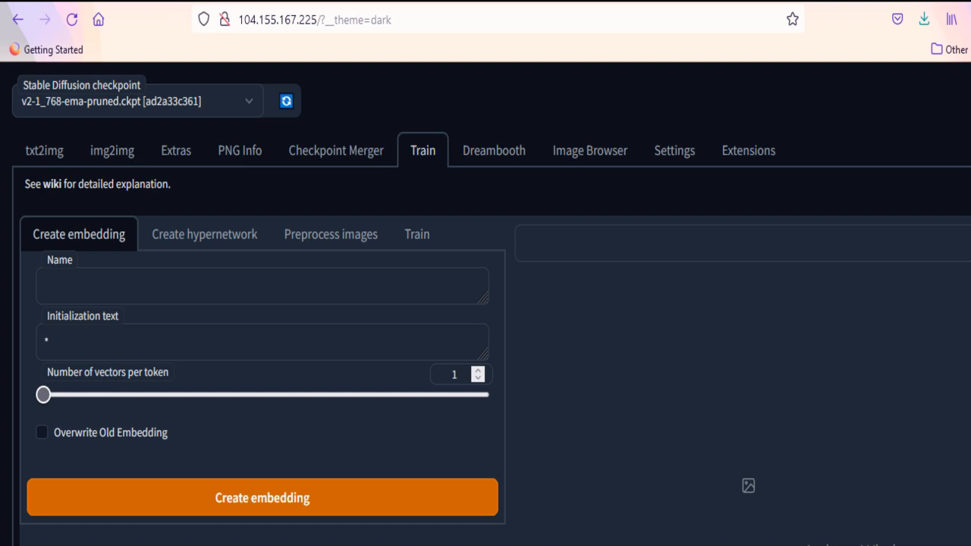
{"action": "left_click", "coordinate": [416, 235]}
{"action": "left_click", "coordinate": [675, 150]}
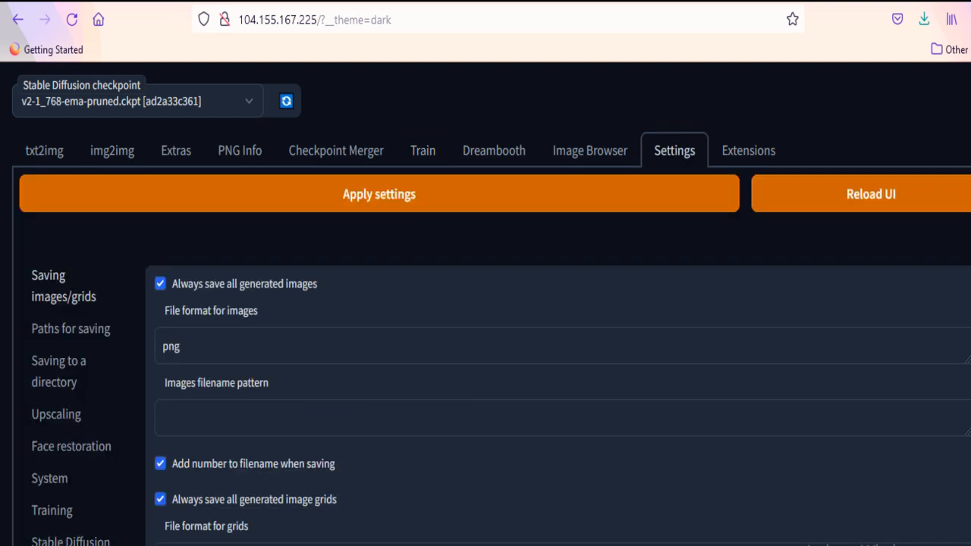
{"action": "scroll", "coordinate": [492, 303], "scroll_direction": "down", "scroll_amount": 5}
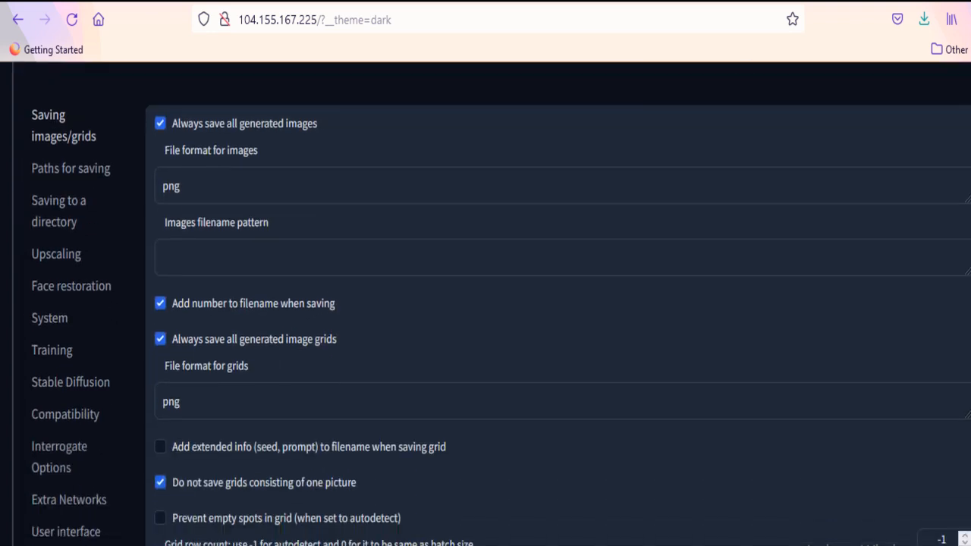
{"action": "scroll", "coordinate": [491, 303], "scroll_direction": "down", "scroll_amount": 8}
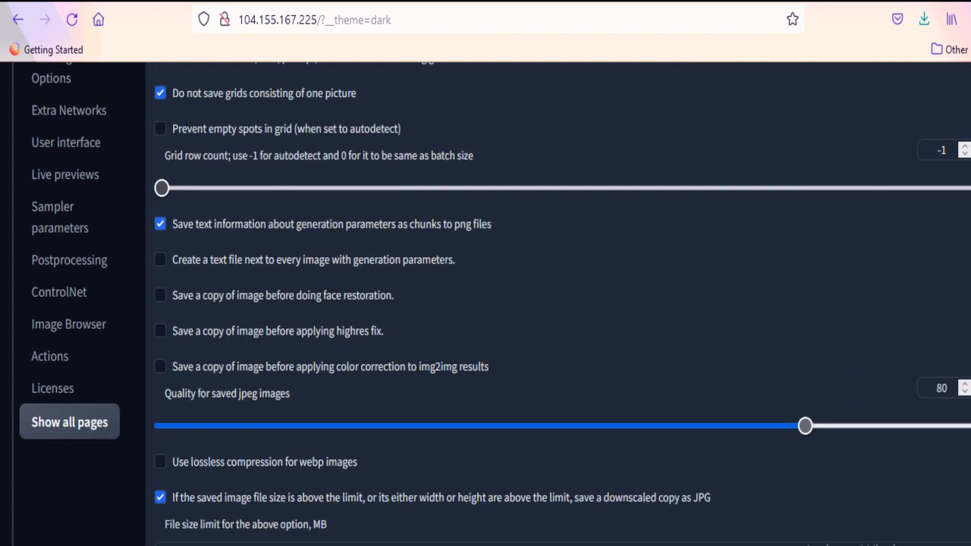
{"action": "scroll", "coordinate": [492, 303], "scroll_direction": "down", "scroll_amount": 4}
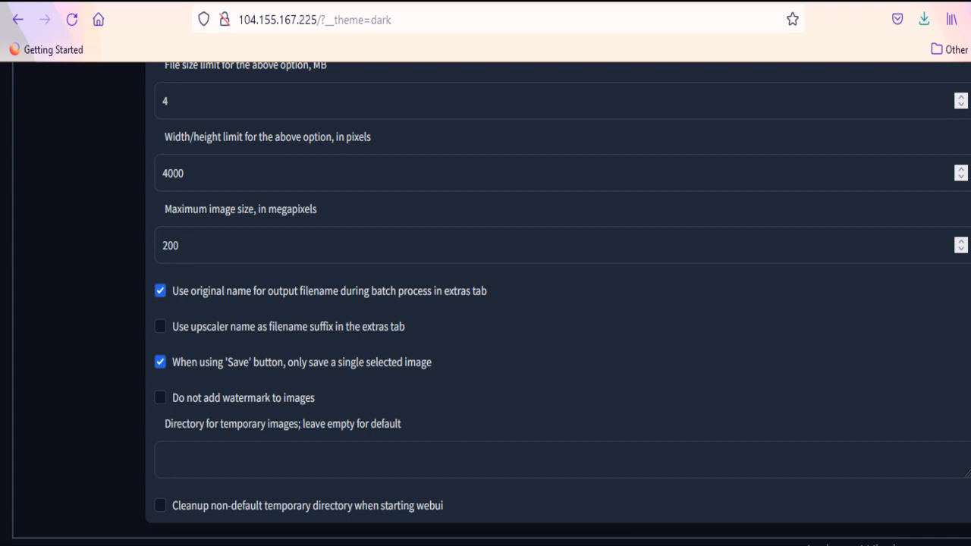
{"action": "scroll", "coordinate": [492, 303], "scroll_direction": "up", "scroll_amount": 20}
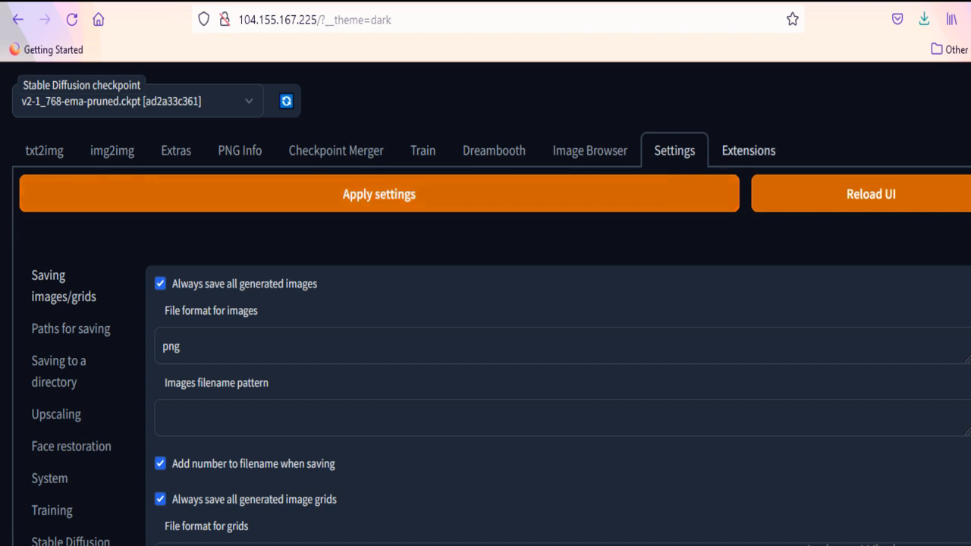
Step: View the installed extensions list and the Image Browser's txt2img page
{"action": "left_click", "coordinate": [748, 151]}
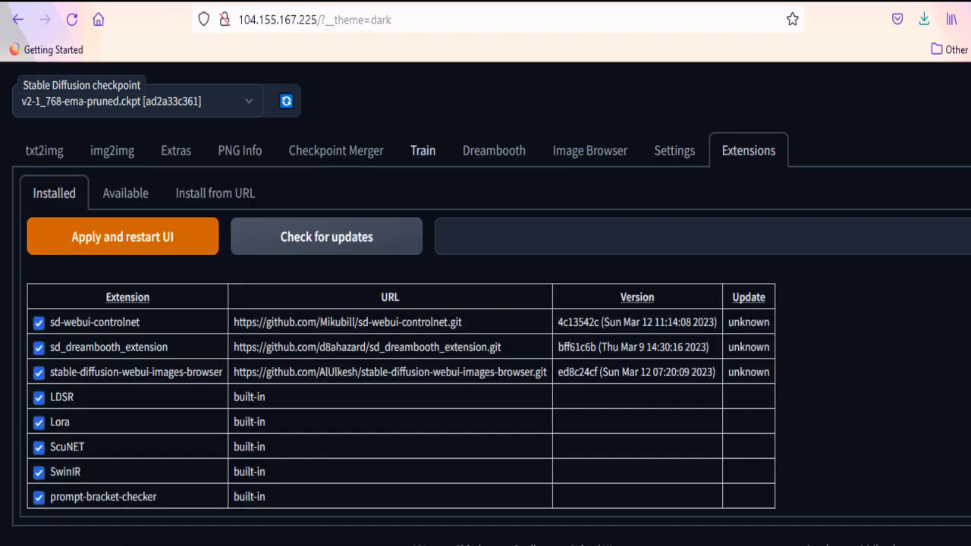
{"action": "left_click", "coordinate": [590, 150]}
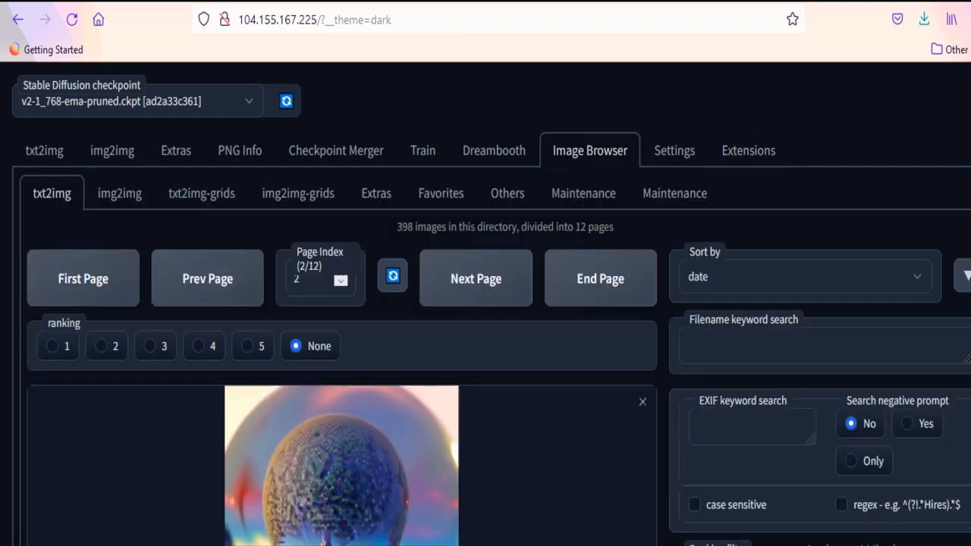
Step: Examine the Dreambooth training options and the txt2img generation settings
{"action": "left_click", "coordinate": [494, 151]}
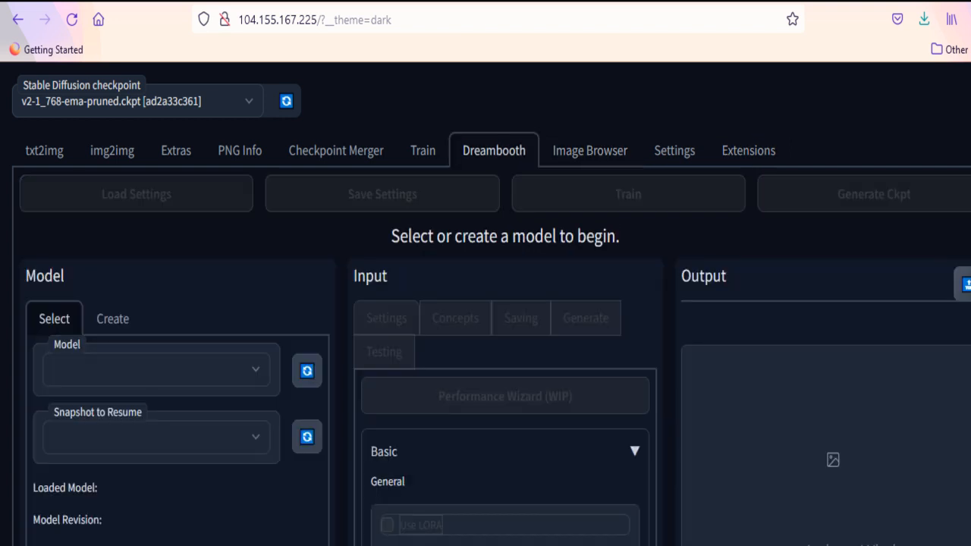
{"action": "scroll", "coordinate": [492, 304], "scroll_direction": "down", "scroll_amount": 10}
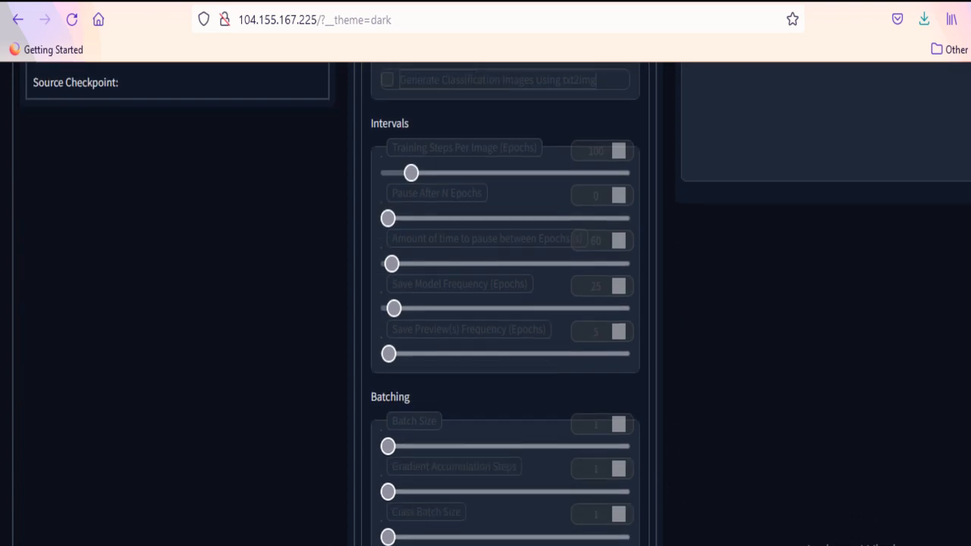
{"action": "scroll", "coordinate": [491, 304], "scroll_direction": "down", "scroll_amount": 10}
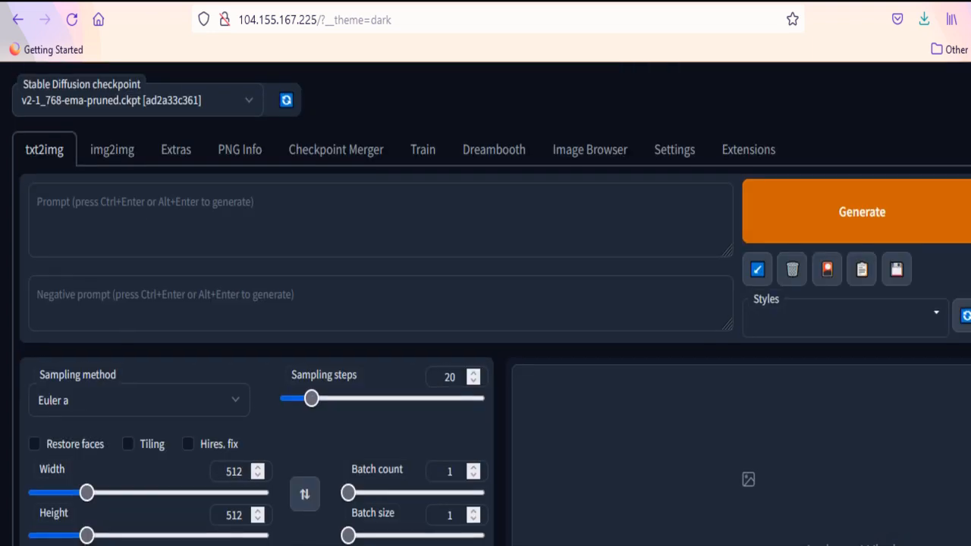
{"action": "scroll", "coordinate": [491, 303], "scroll_direction": "down", "scroll_amount": 6}
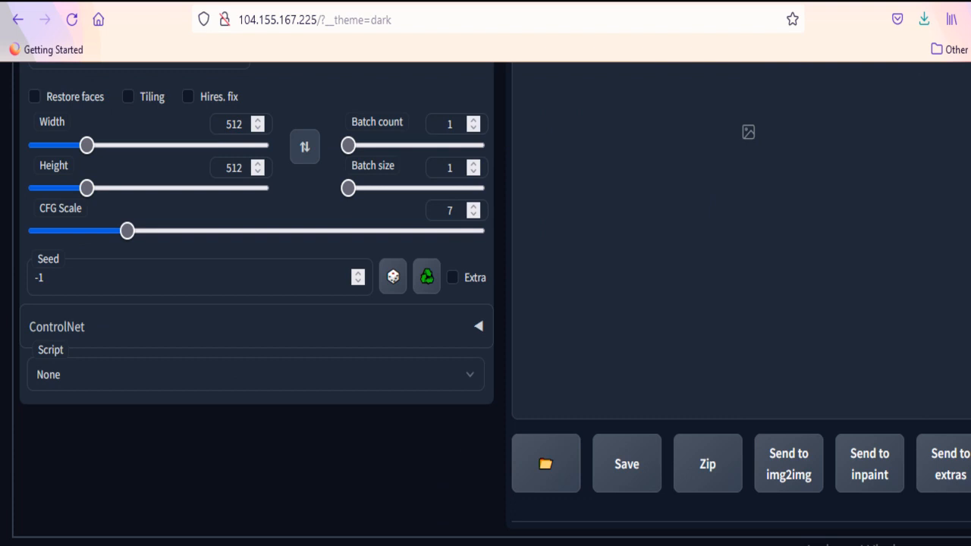
{"action": "scroll", "coordinate": [492, 303], "scroll_direction": "up", "scroll_amount": 6}
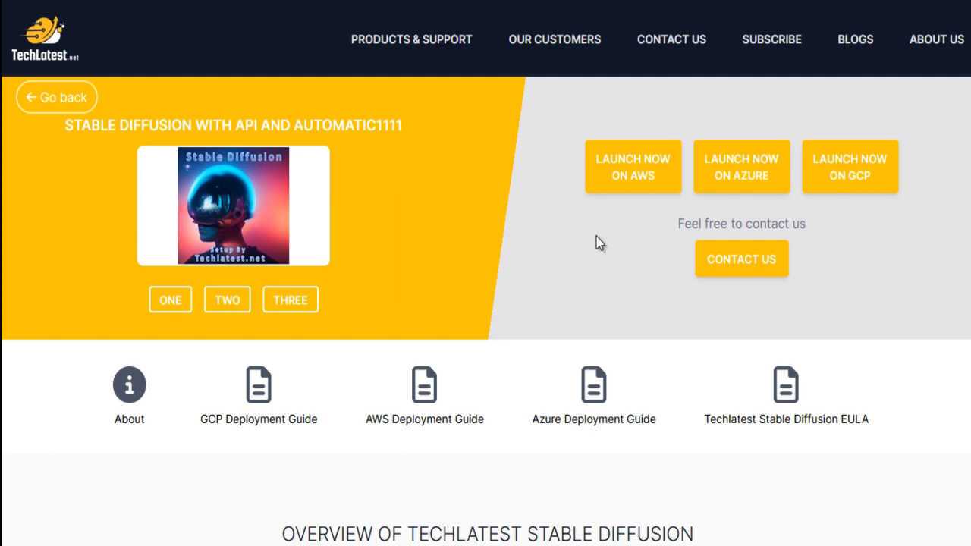
Step: Switch to the techlatest.net/sd page, look over its Stable Diffusion overview and credits, and view the GCP deployment guide
{"action": "scroll", "coordinate": [557, 357], "scroll_direction": "down", "scroll_amount": 15}
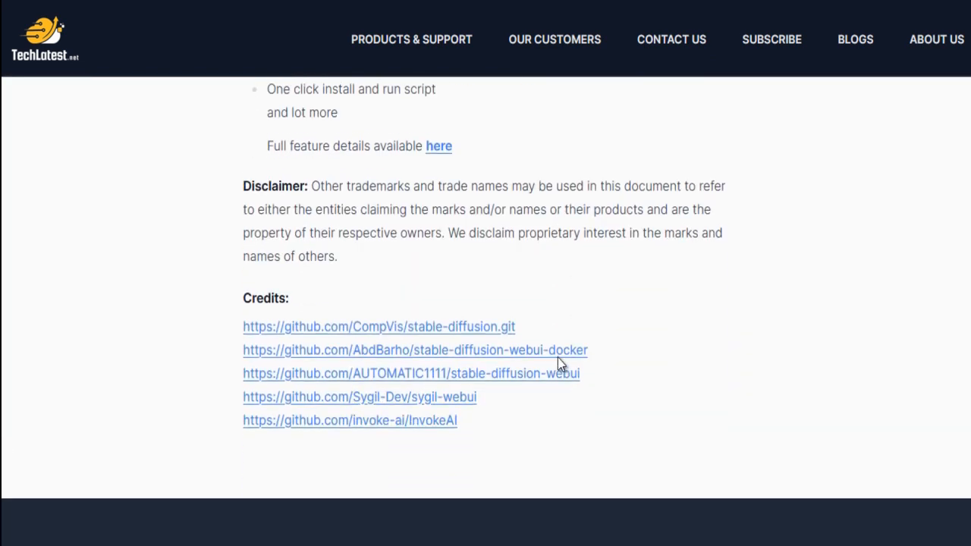
{"action": "scroll", "coordinate": [557, 358], "scroll_direction": "down", "scroll_amount": 2}
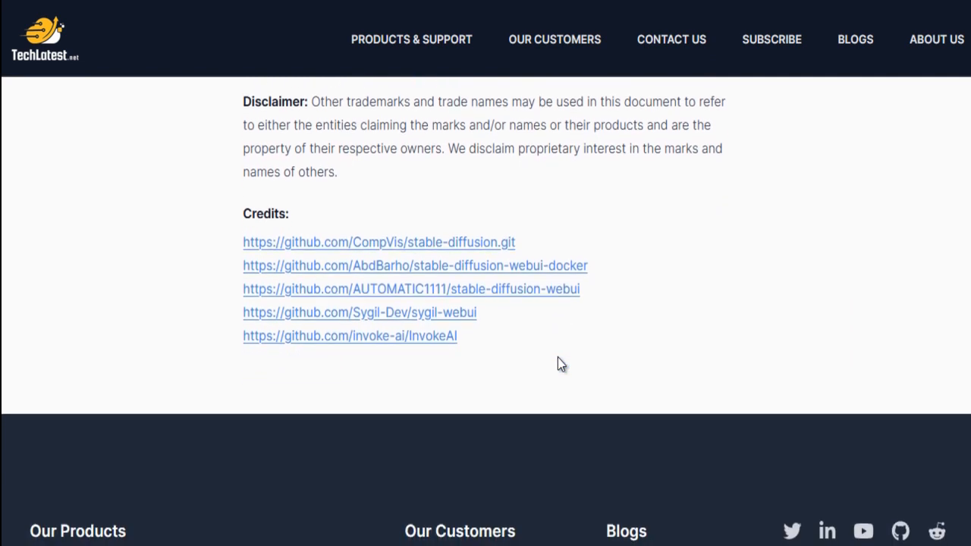
{"action": "scroll", "coordinate": [557, 358], "scroll_direction": "up", "scroll_amount": 2}
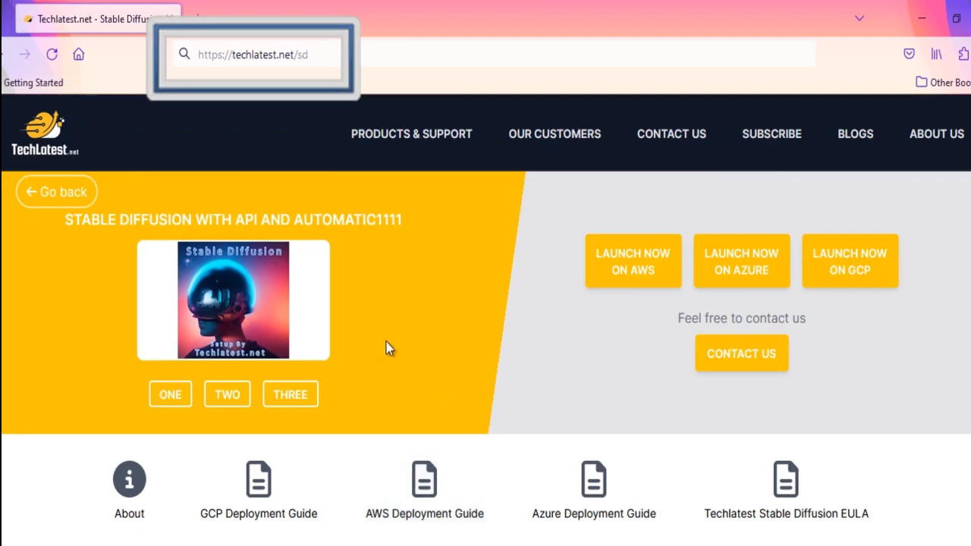
{"action": "left_click", "coordinate": [200, 54]}
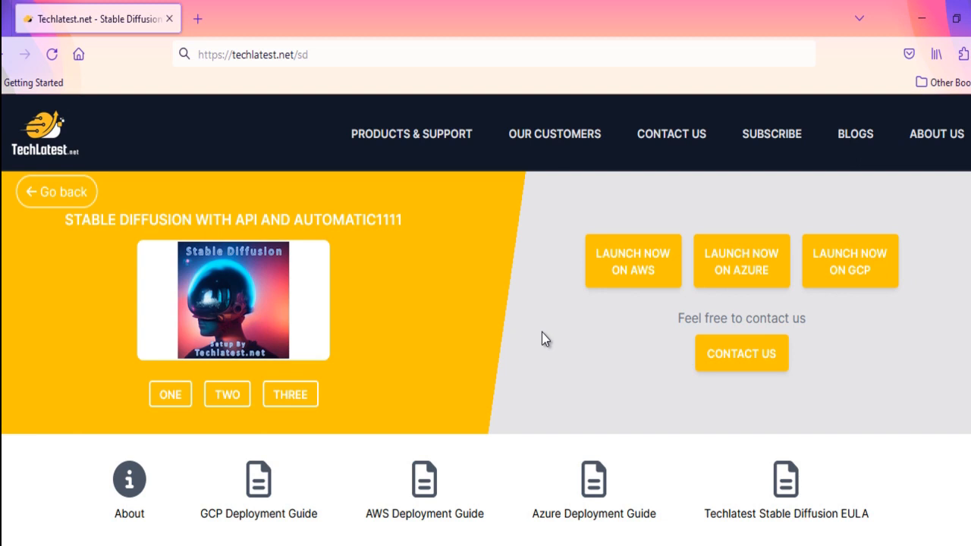
{"action": "scroll", "coordinate": [541, 338], "scroll_direction": "down", "scroll_amount": 3}
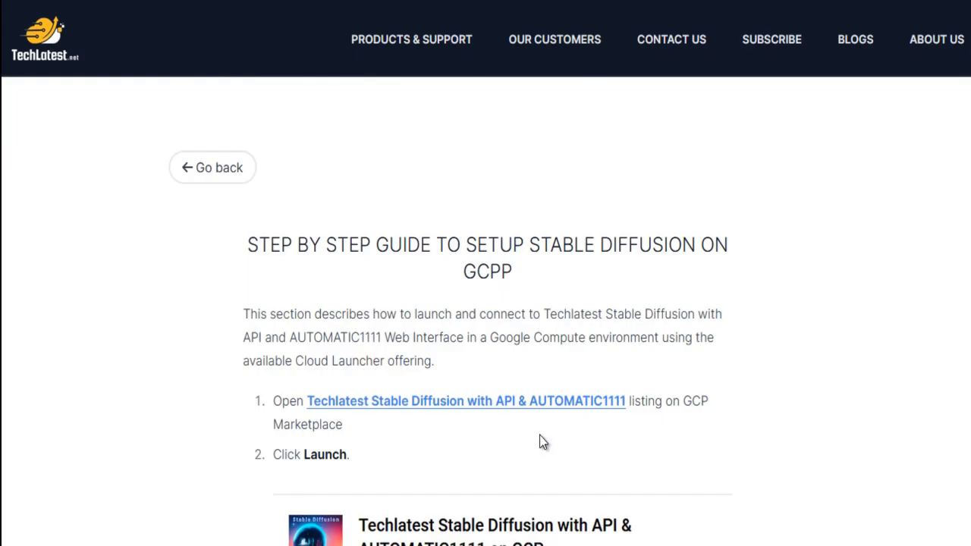
{"action": "scroll", "coordinate": [539, 442], "scroll_direction": "down", "scroll_amount": 2}
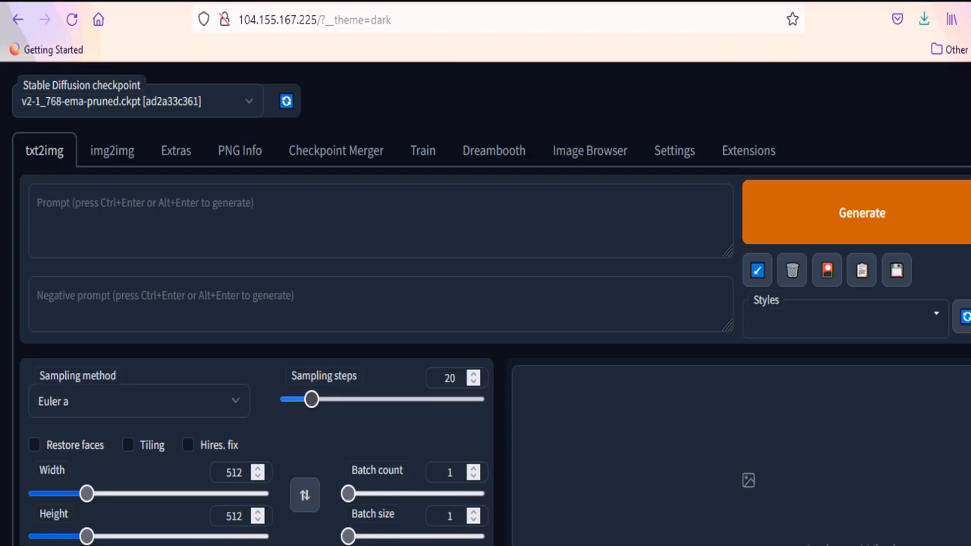